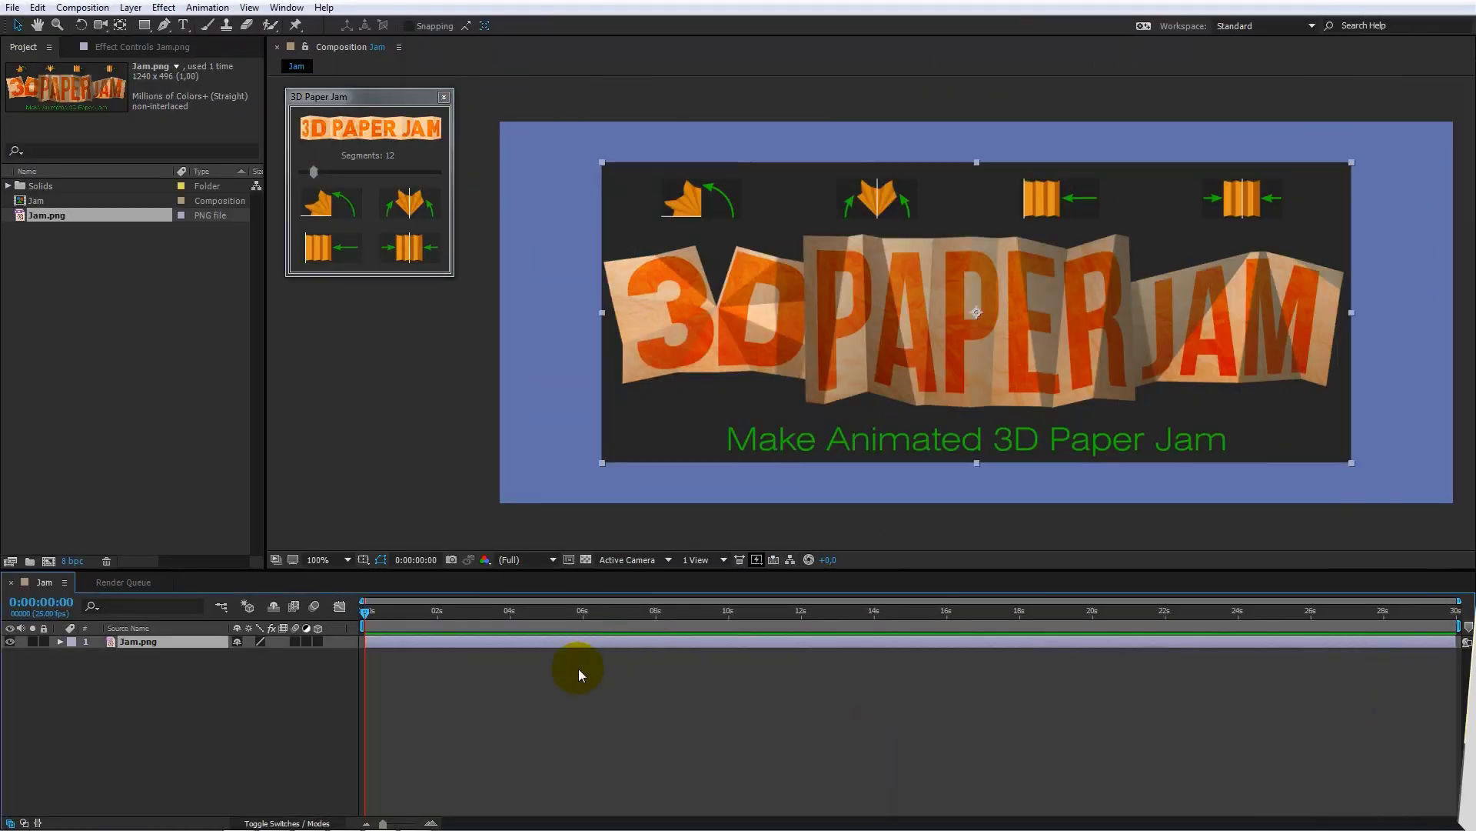
Step: Generate the 12-segment paper jam rig in the fourth mode, hide its shy layers and show the Control effects
{"action": "left_click", "coordinate": [409, 246]}
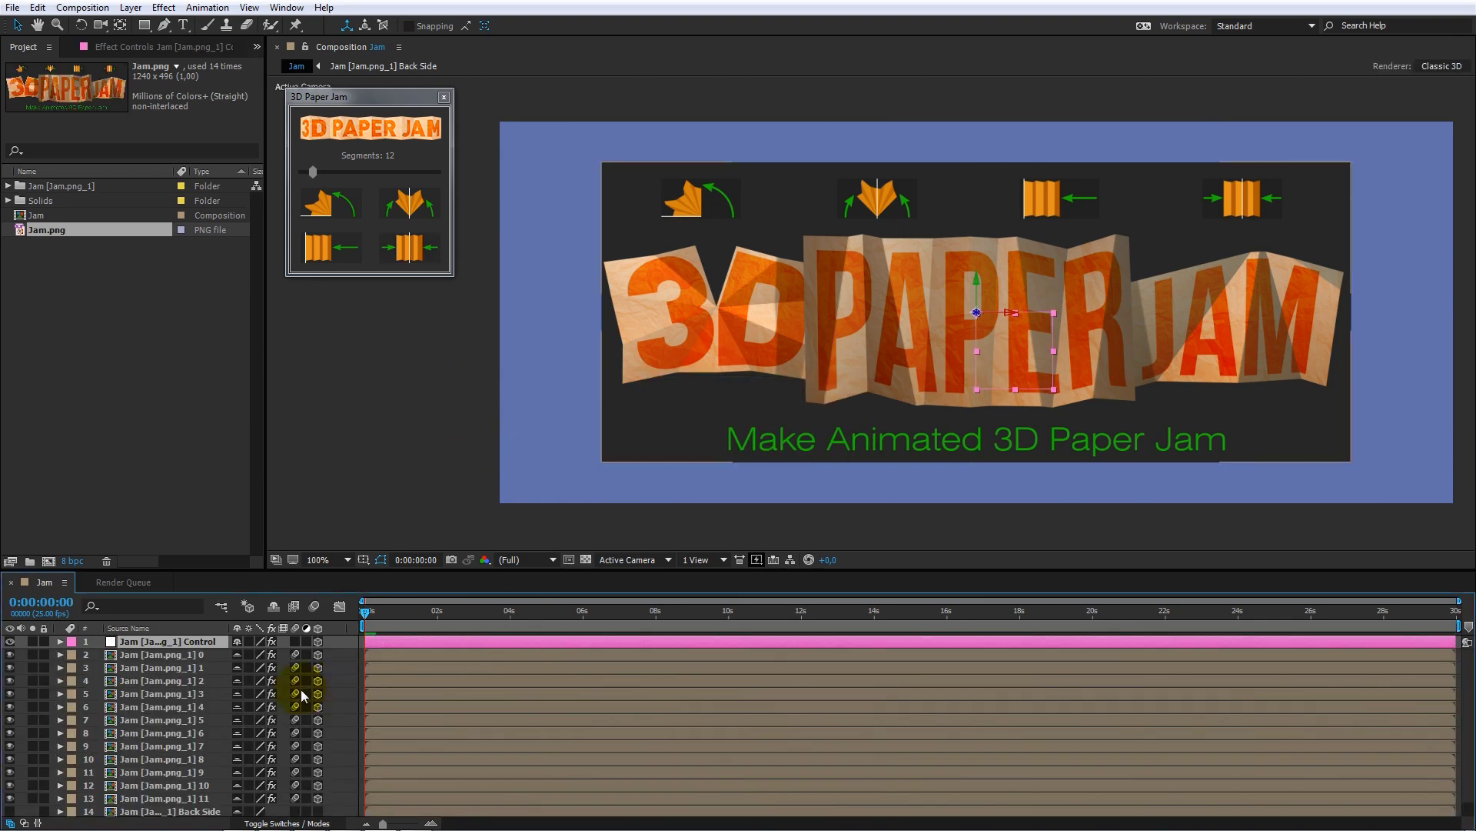
{"action": "left_click", "coordinate": [280, 609]}
{"action": "left_click", "coordinate": [145, 47]}
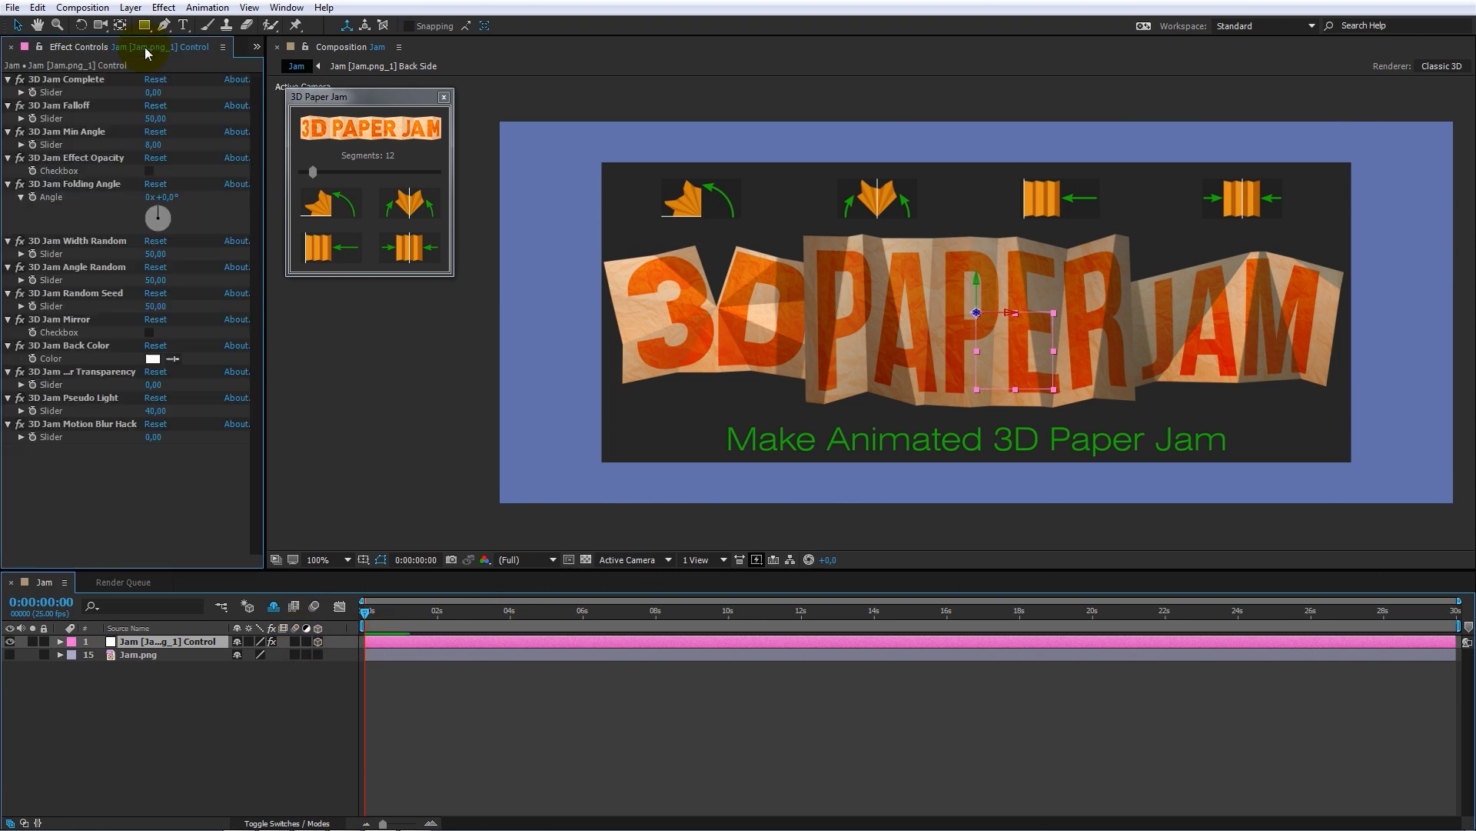
Step: Experiment with the 3D Jam Complete and Falloff sliders, trying values up to 100
{"action": "left_click", "coordinate": [21, 118]}
{"action": "left_click", "coordinate": [21, 91]}
{"action": "left_click_drag", "start_coordinate": [98, 115], "coordinate": [163, 113]}
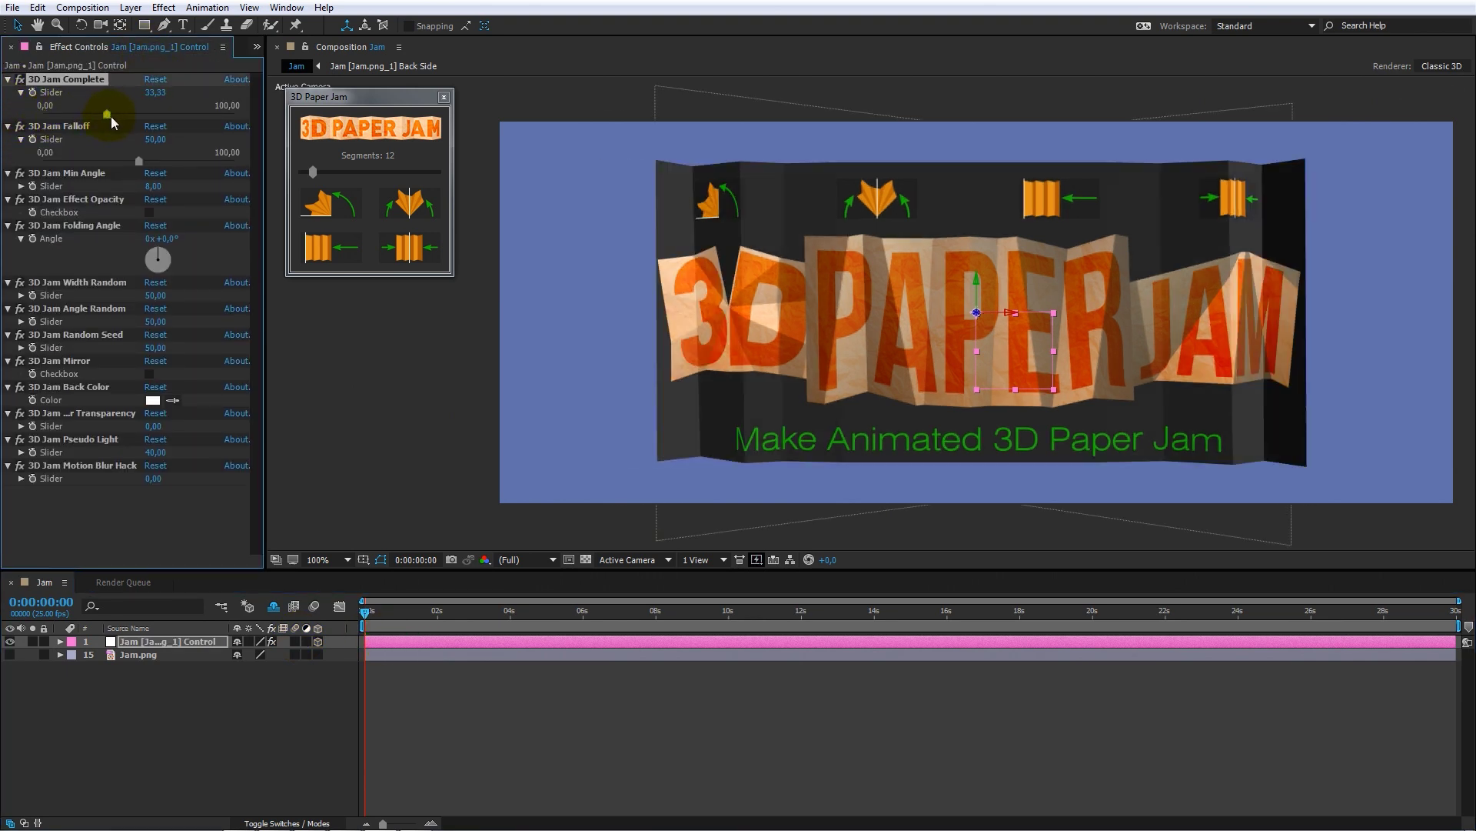
{"action": "mouse_move", "coordinate": [224, 114]}
{"action": "left_mouse_down"}
{"action": "mouse_move", "coordinate": [238, 114]}
{"action": "mouse_move", "coordinate": [112, 114]}
{"action": "mouse_move", "coordinate": [140, 112]}
{"action": "left_mouse_up"}
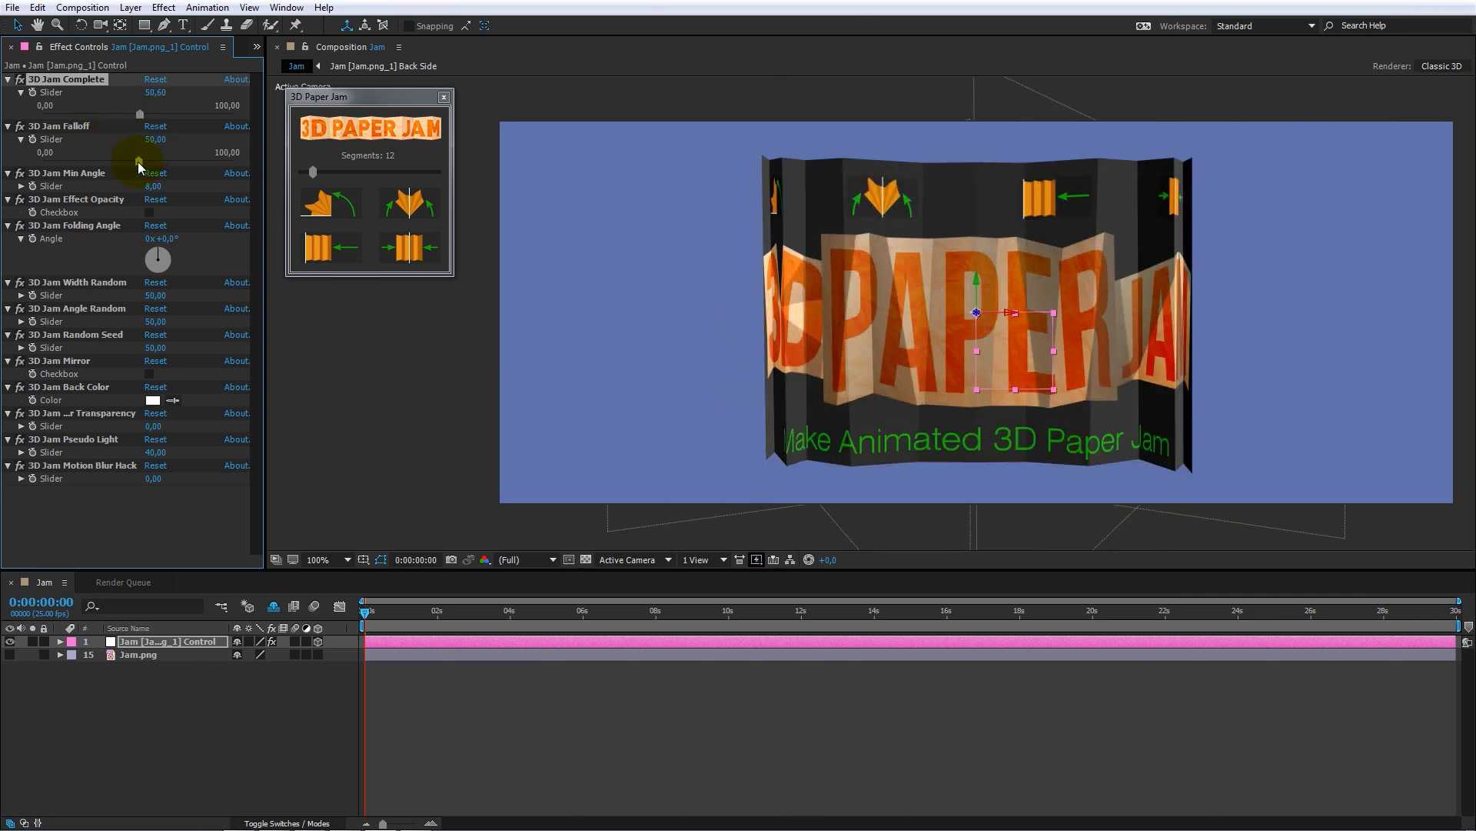
{"action": "left_click_drag", "start_coordinate": [172, 162], "coordinate": [264, 159]}
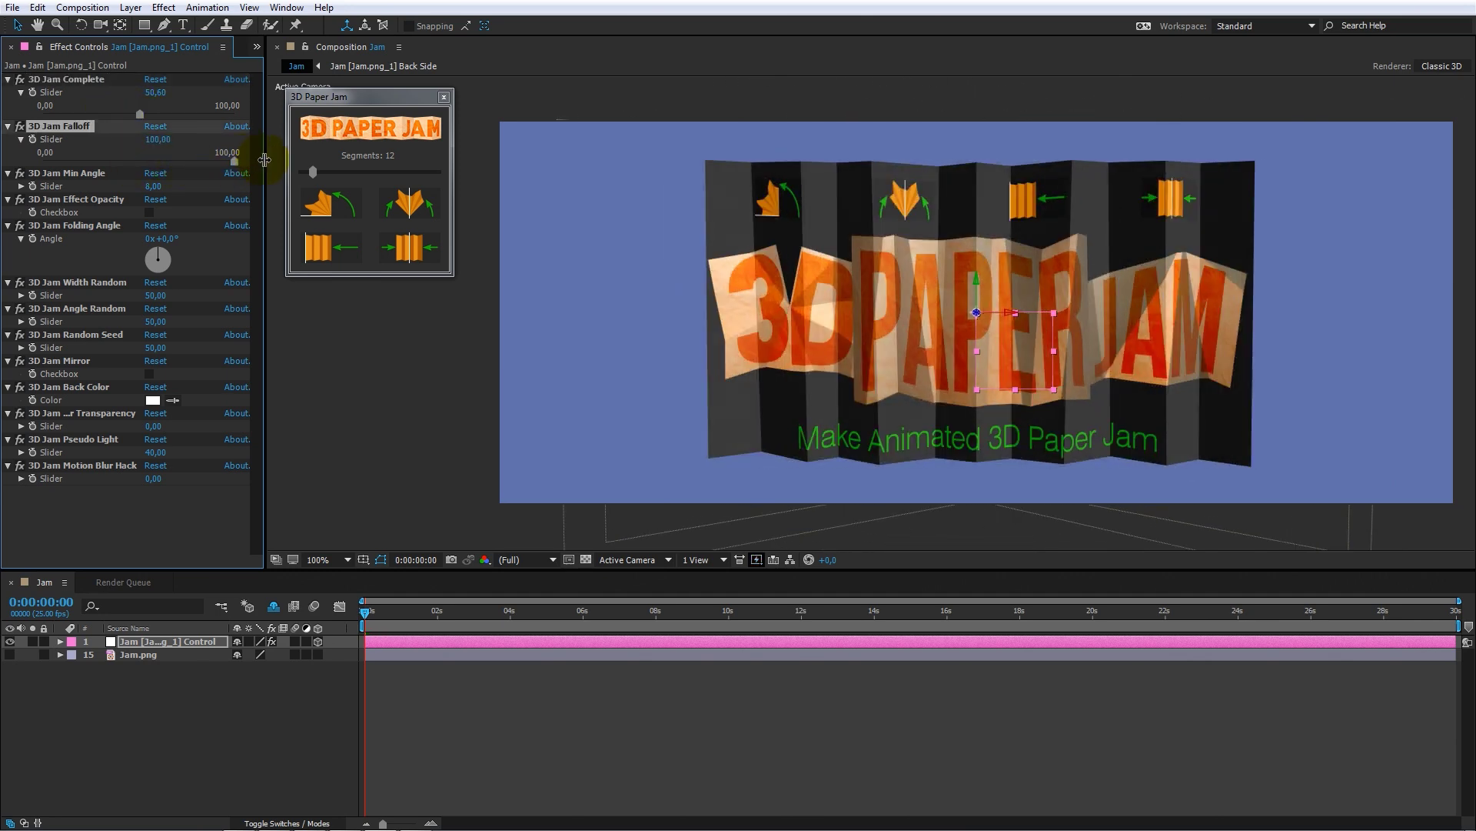
{"action": "mouse_move", "coordinate": [146, 113]}
{"action": "left_mouse_down"}
{"action": "mouse_move", "coordinate": [189, 114]}
{"action": "mouse_move", "coordinate": [107, 111]}
{"action": "mouse_move", "coordinate": [145, 113]}
{"action": "left_mouse_up"}
{"action": "mouse_move", "coordinate": [235, 162]}
{"action": "left_mouse_down"}
{"action": "mouse_move", "coordinate": [162, 165]}
{"action": "mouse_move", "coordinate": [216, 164]}
{"action": "left_mouse_up"}
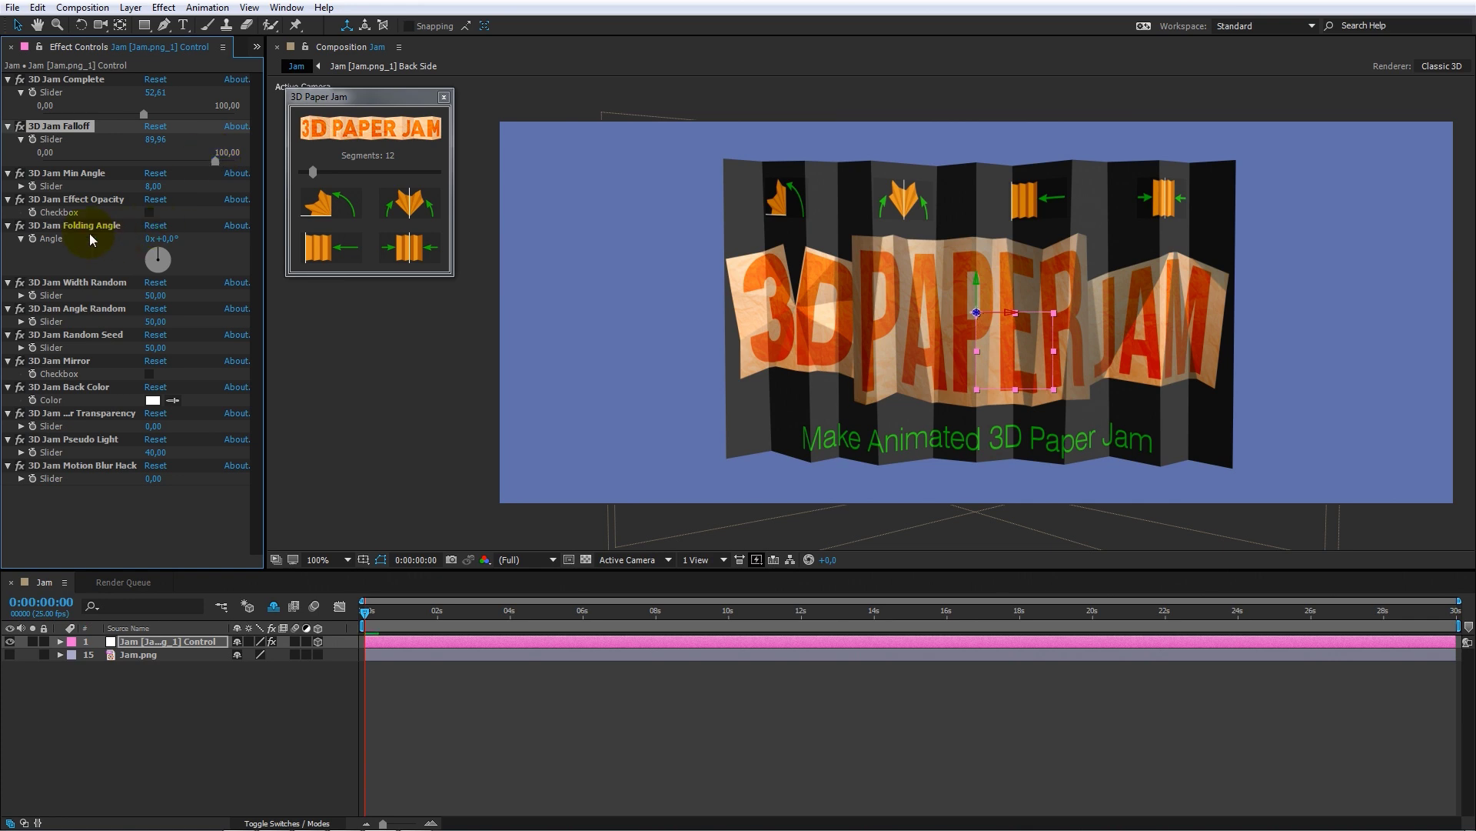
Step: Toggle Effect Opacity, settle Falloff near 90 and raise Folding Angle to about 81°
{"action": "left_click", "coordinate": [150, 212]}
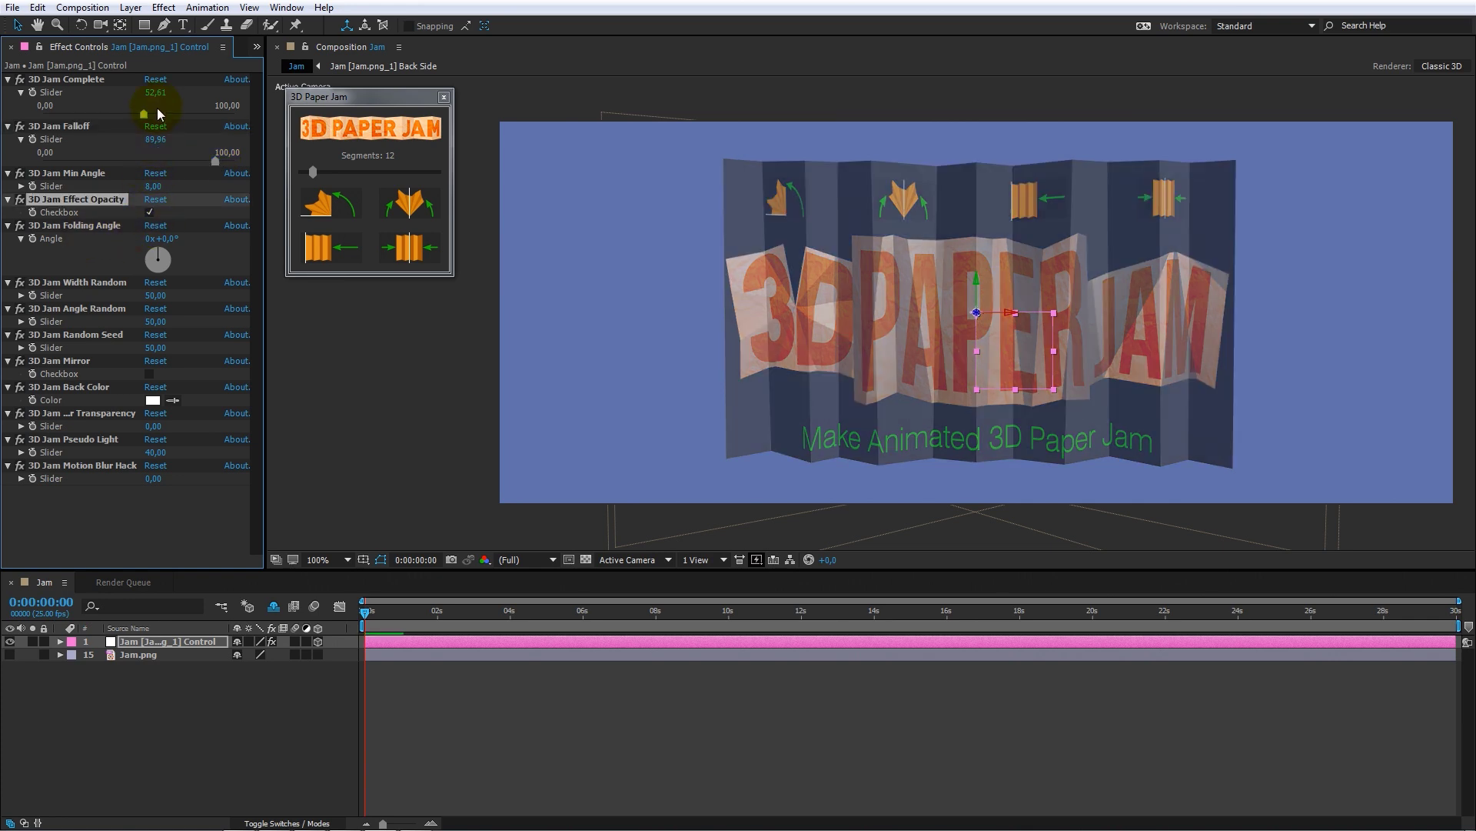
{"action": "left_click_drag", "start_coordinate": [215, 160], "coordinate": [71, 161]}
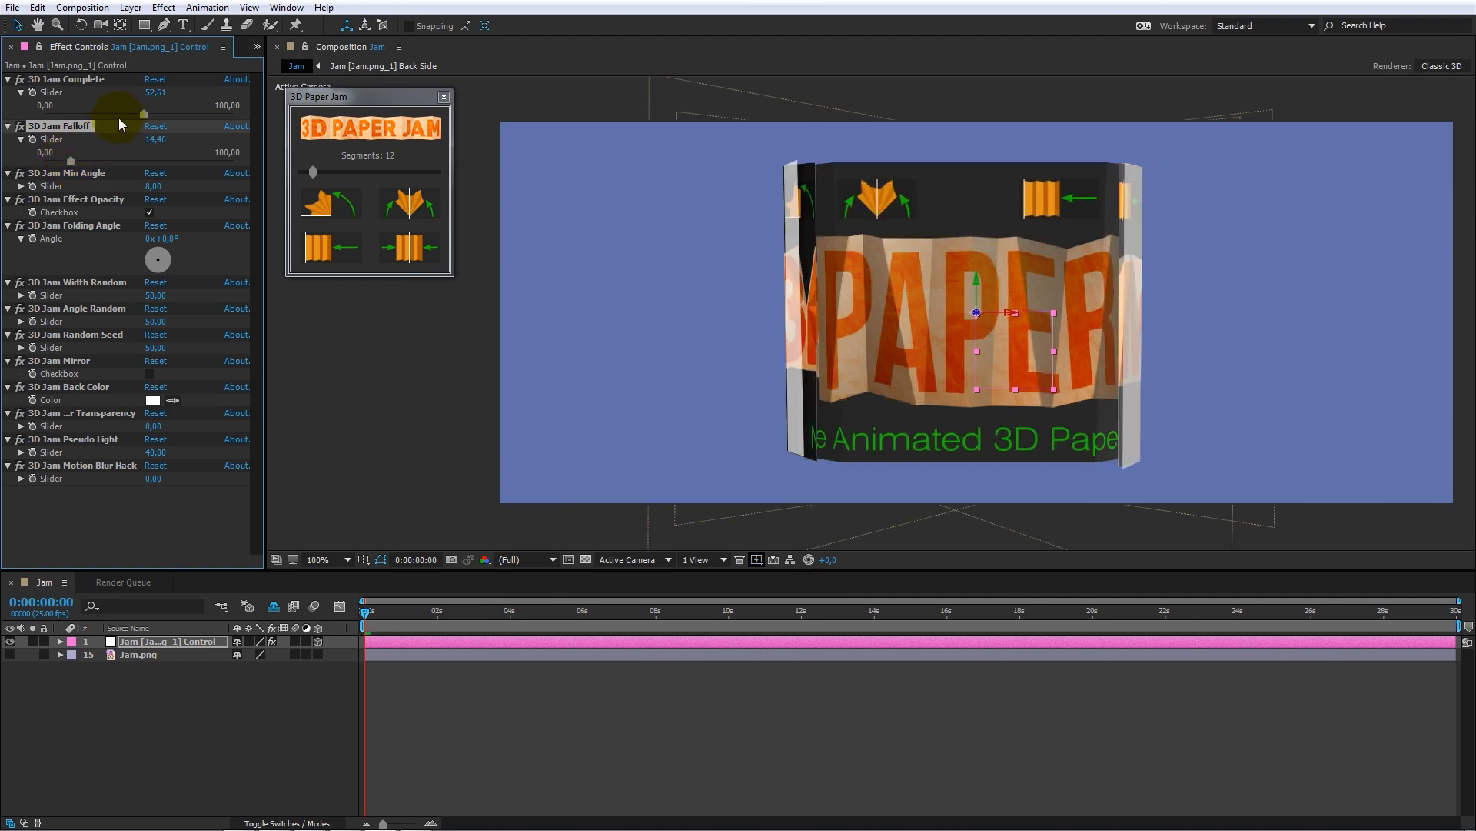
{"action": "mouse_move", "coordinate": [162, 118]}
{"action": "left_mouse_down"}
{"action": "mouse_move", "coordinate": [238, 117]}
{"action": "mouse_move", "coordinate": [151, 116]}
{"action": "left_mouse_up"}
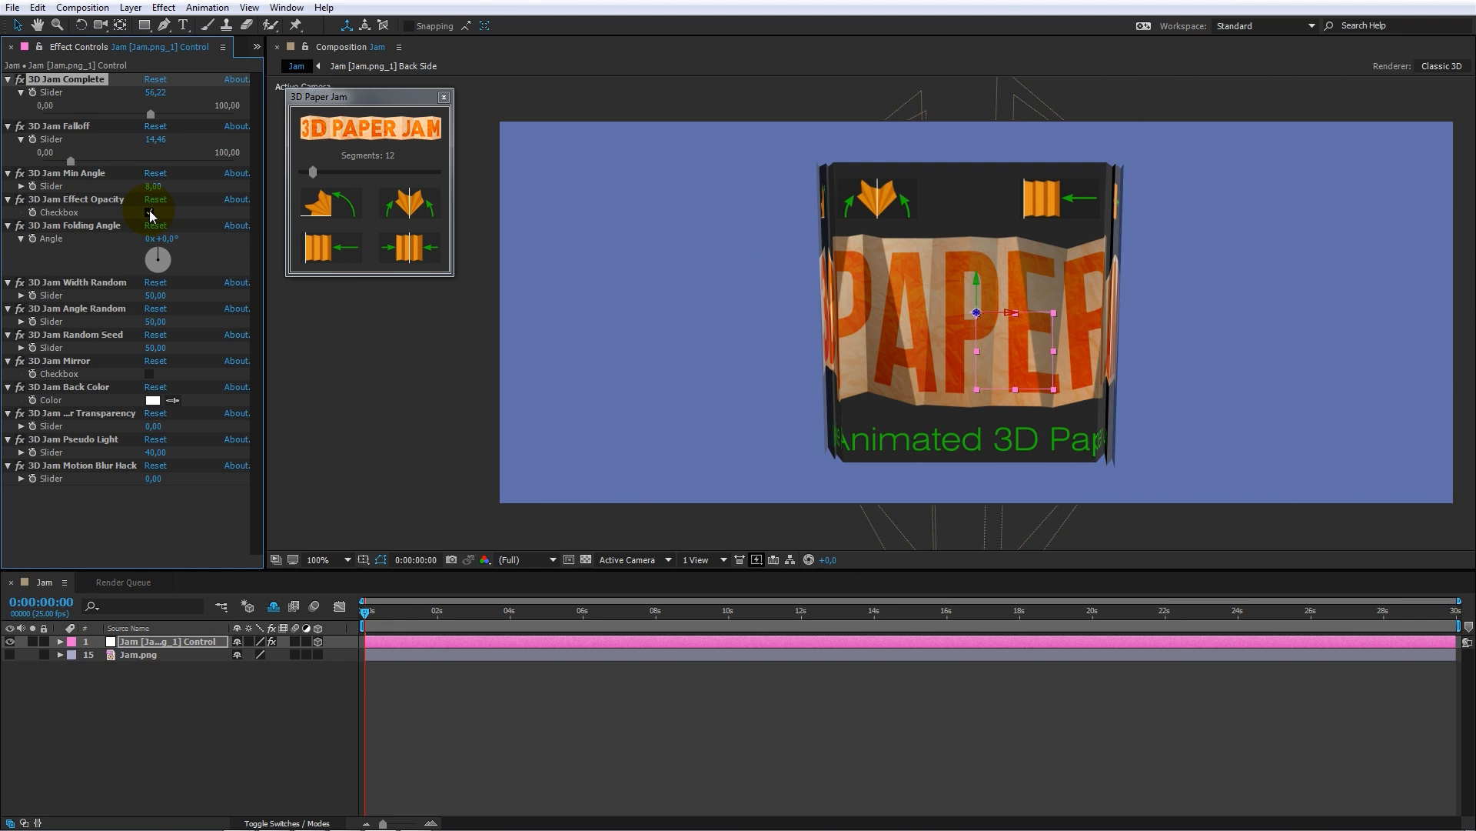
{"action": "left_click_drag", "start_coordinate": [196, 159], "coordinate": [216, 159]}
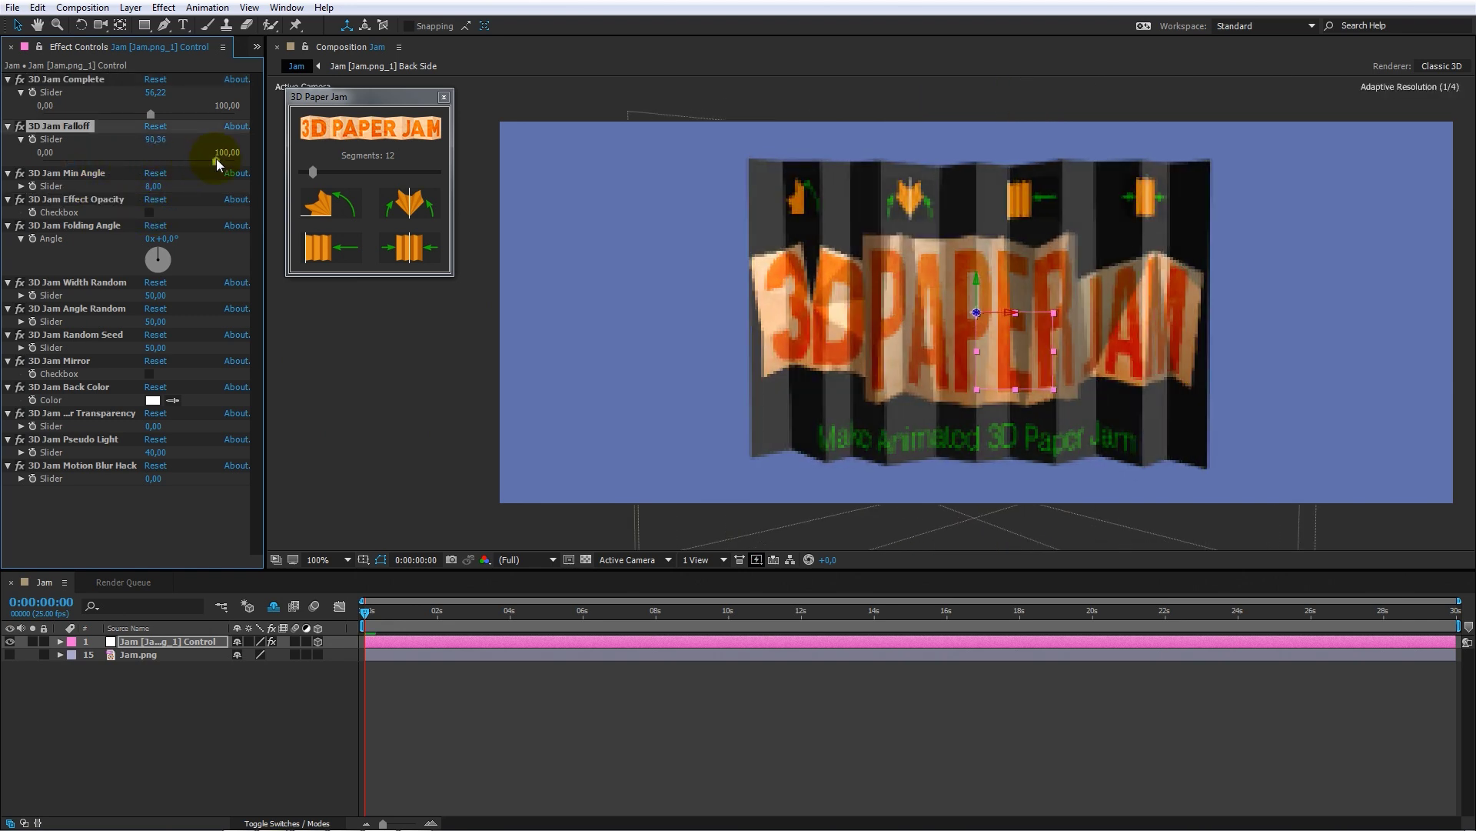
{"action": "mouse_move", "coordinate": [169, 238]}
{"action": "left_mouse_down"}
{"action": "mouse_move", "coordinate": [215, 243]}
{"action": "mouse_move", "coordinate": [203, 142]}
{"action": "mouse_move", "coordinate": [67, 113]}
{"action": "mouse_move", "coordinate": [234, 115]}
{"action": "mouse_move", "coordinate": [149, 114]}
{"action": "left_mouse_up"}
Step: Try a 101° Folding Angle and lower Complete, then type 0 for the Folding Angle
{"action": "left_click_drag", "start_coordinate": [193, 239], "coordinate": [212, 245]}
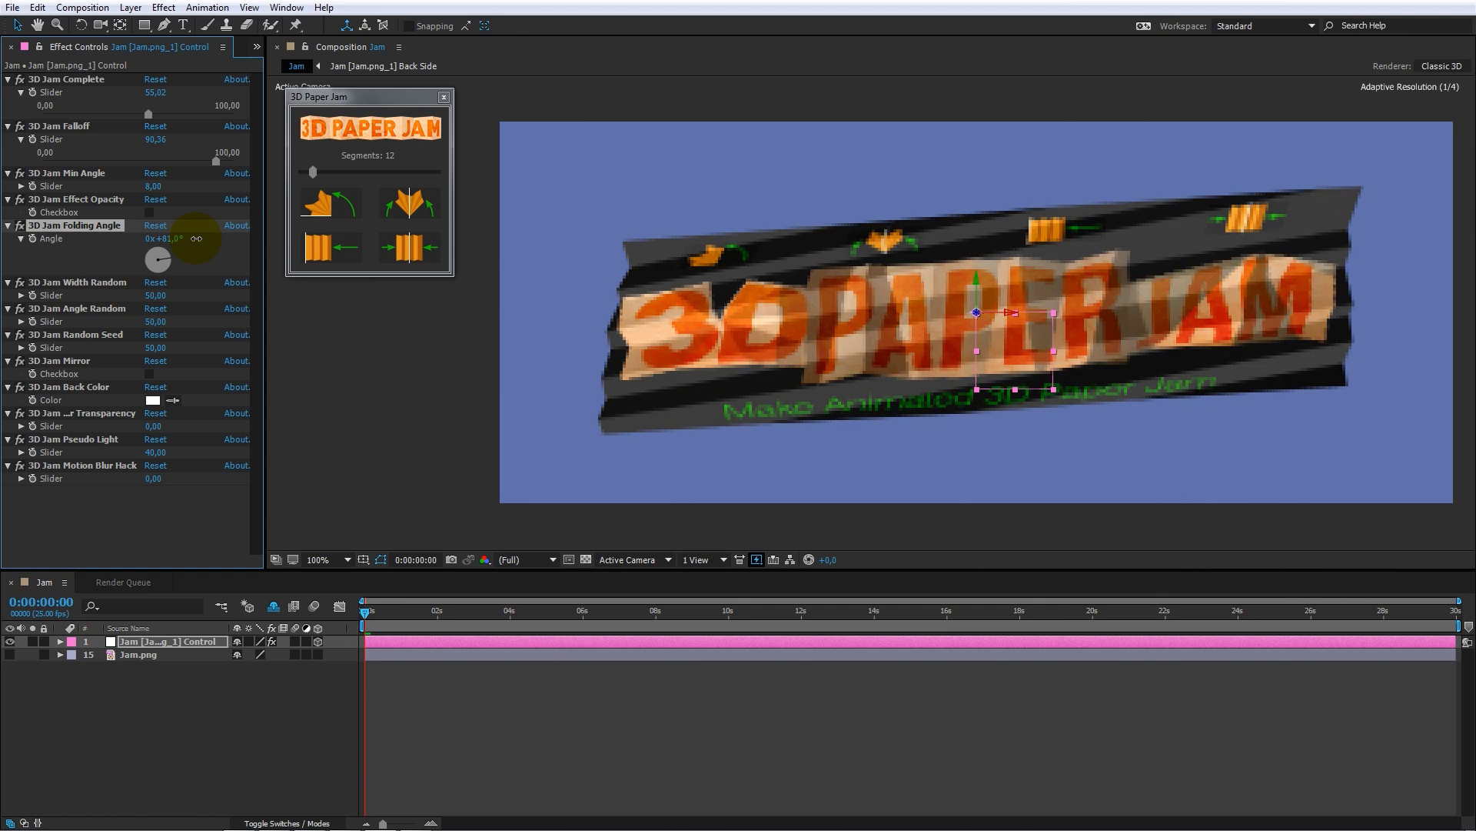
{"action": "left_click_drag", "start_coordinate": [149, 114], "coordinate": [108, 114]}
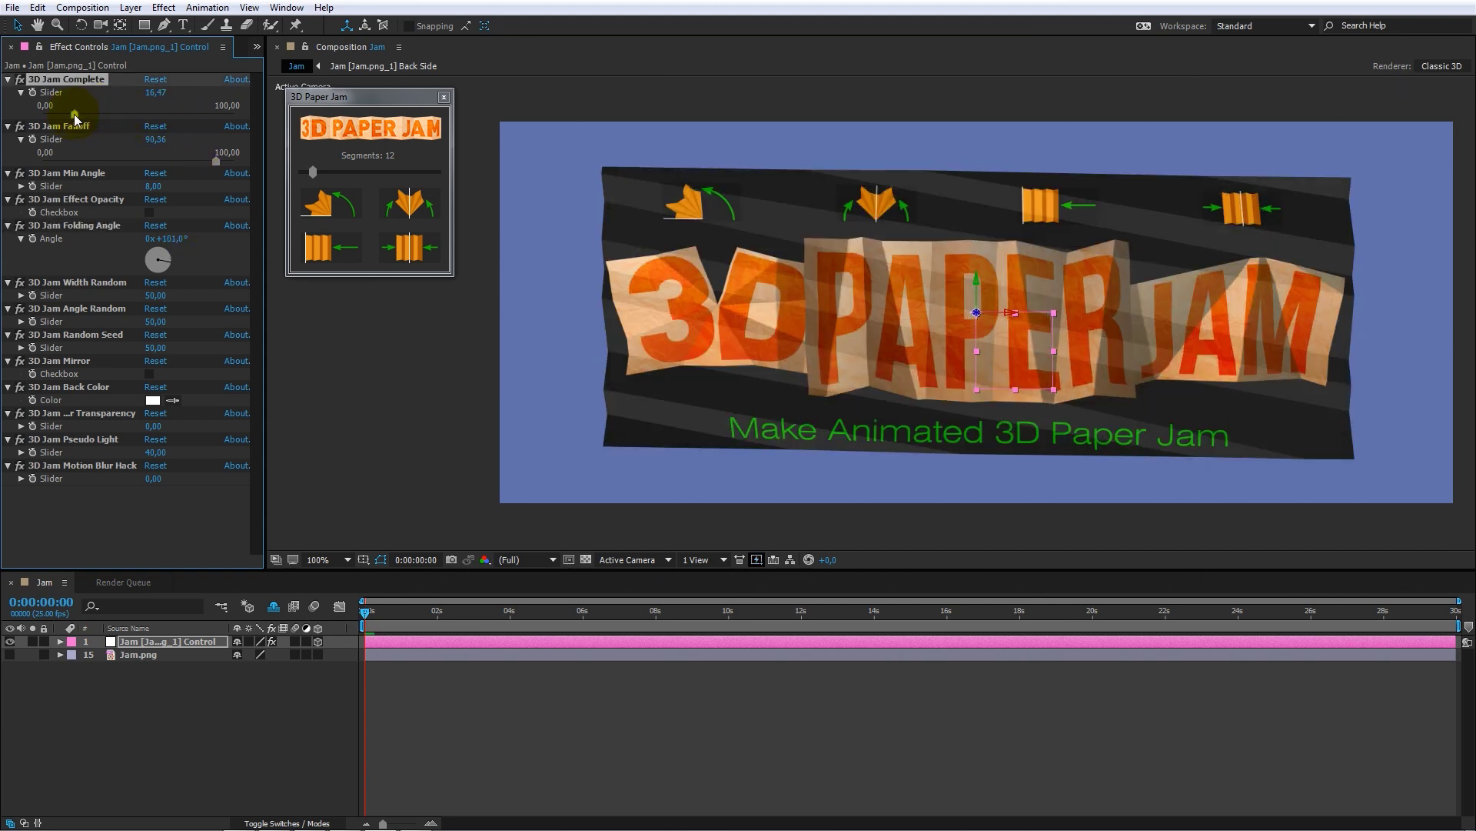
{"action": "left_click", "coordinate": [169, 238]}
{"action": "type", "text": "0"}
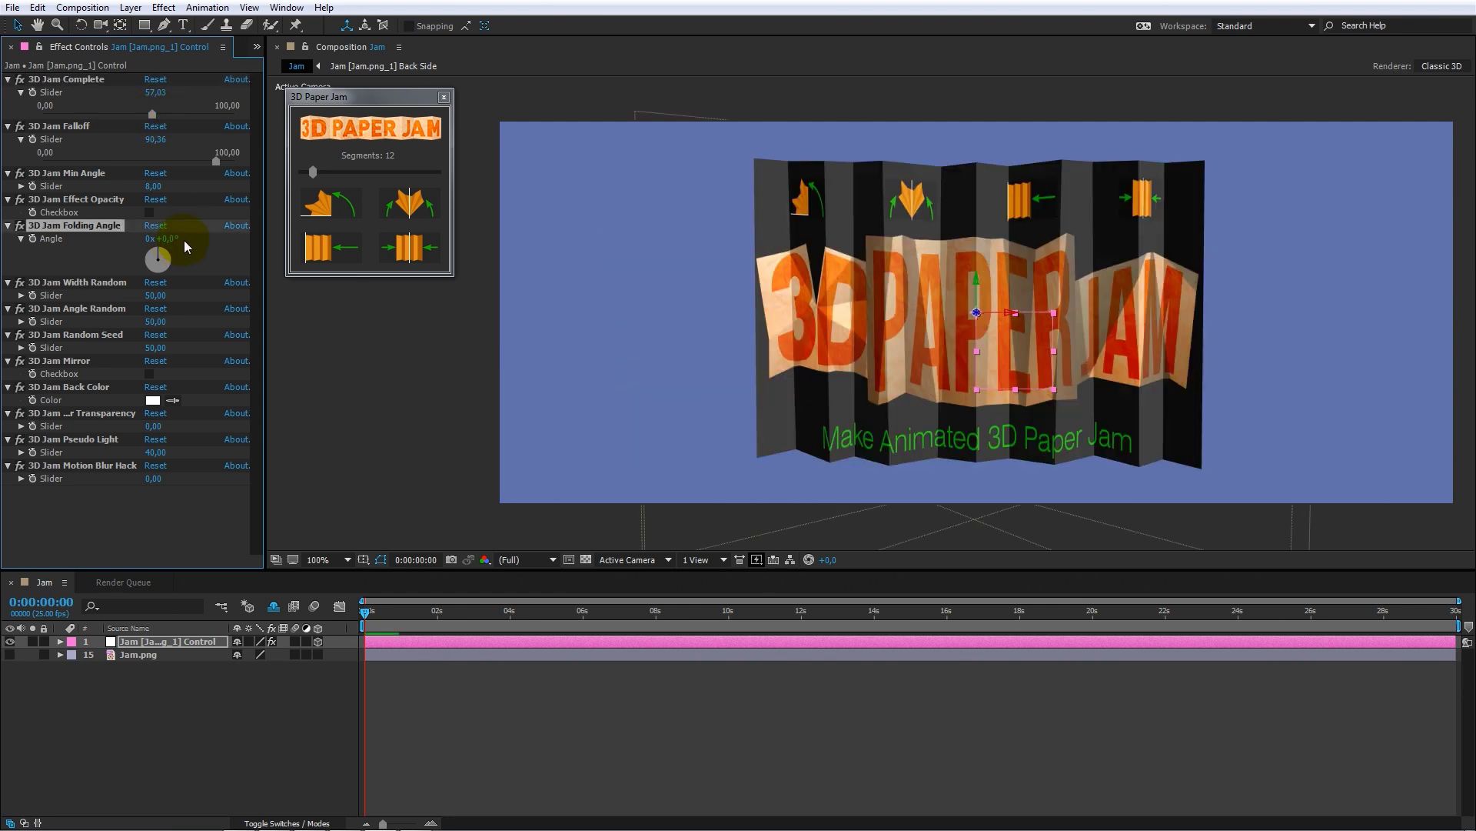
Step: Adjust Width Random between near zero and 100, settling at 15,66
{"action": "left_click", "coordinate": [21, 295]}
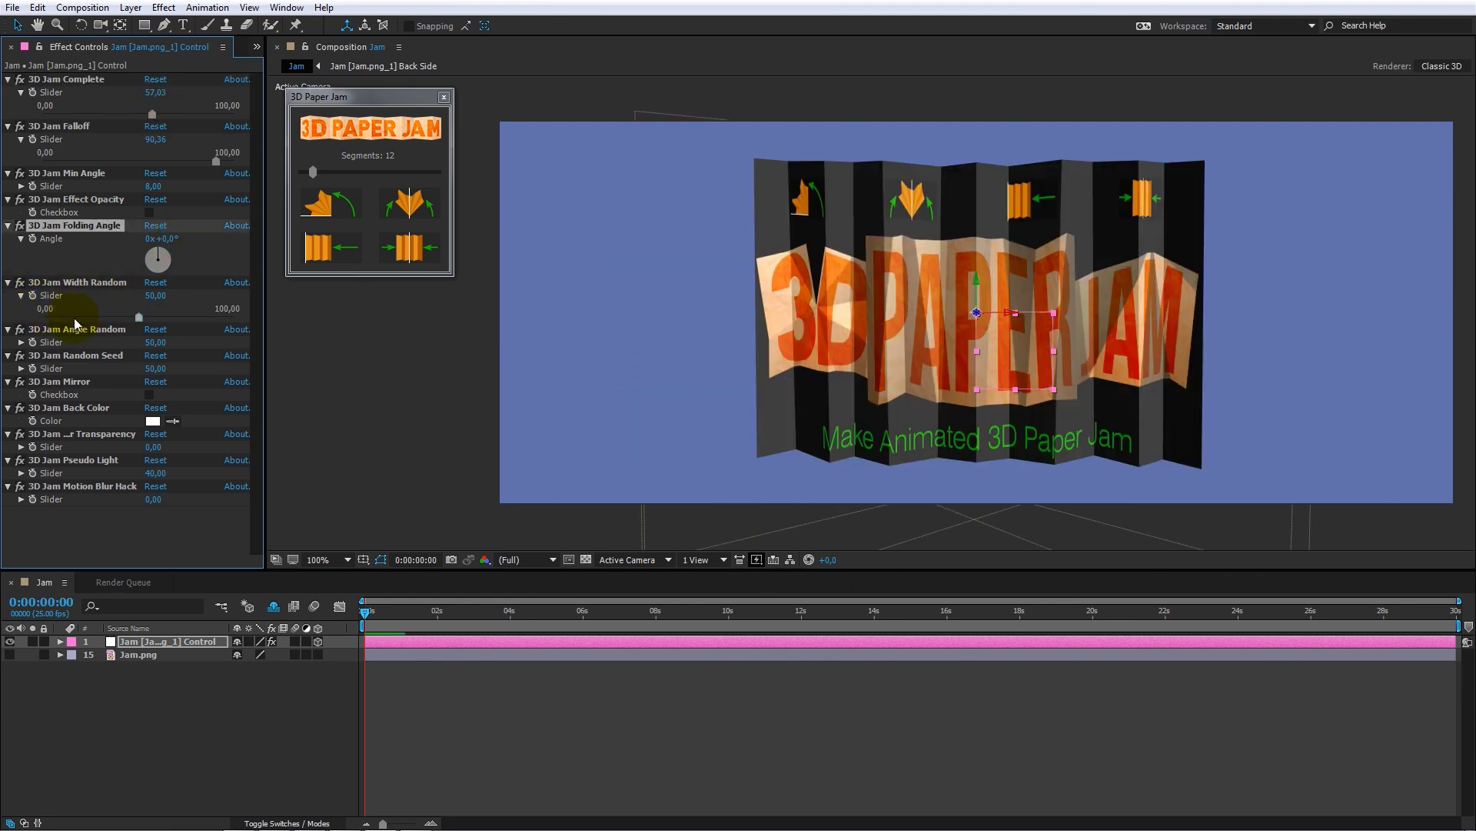
{"action": "left_click_drag", "start_coordinate": [107, 316], "coordinate": [36, 318]}
{"action": "mouse_move", "coordinate": [138, 318]}
{"action": "left_mouse_down"}
{"action": "mouse_move", "coordinate": [240, 314]}
{"action": "mouse_move", "coordinate": [73, 318]}
{"action": "left_mouse_up"}
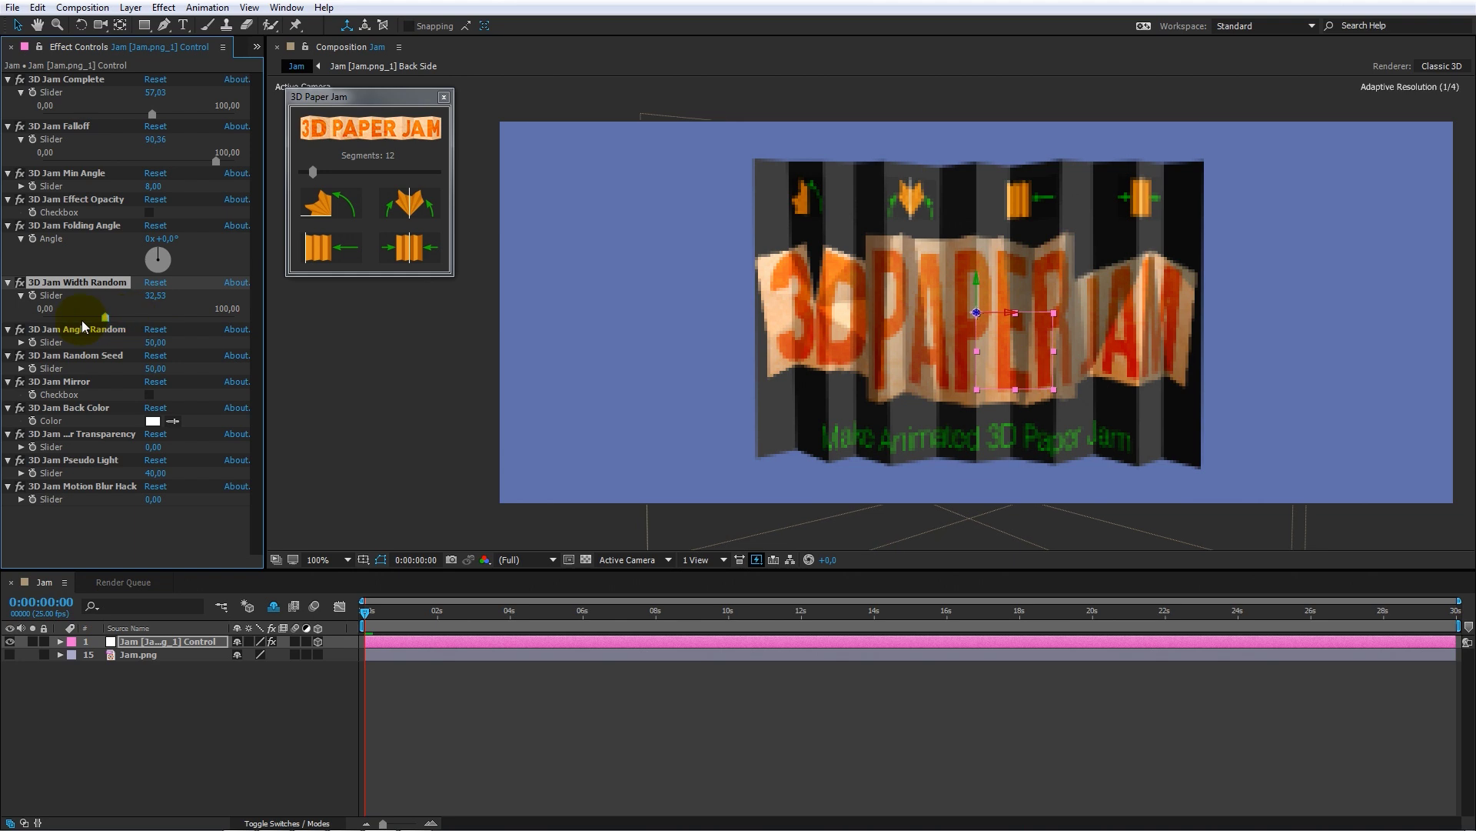
{"action": "left_click", "coordinate": [21, 295]}
Step: Test Angle Random up to 761, then set it to about 56 with Complete at 41,37
{"action": "left_click", "coordinate": [20, 322]}
{"action": "mouse_move", "coordinate": [131, 348]}
{"action": "left_mouse_down"}
{"action": "mouse_move", "coordinate": [31, 350]}
{"action": "mouse_move", "coordinate": [269, 346]}
{"action": "left_mouse_up"}
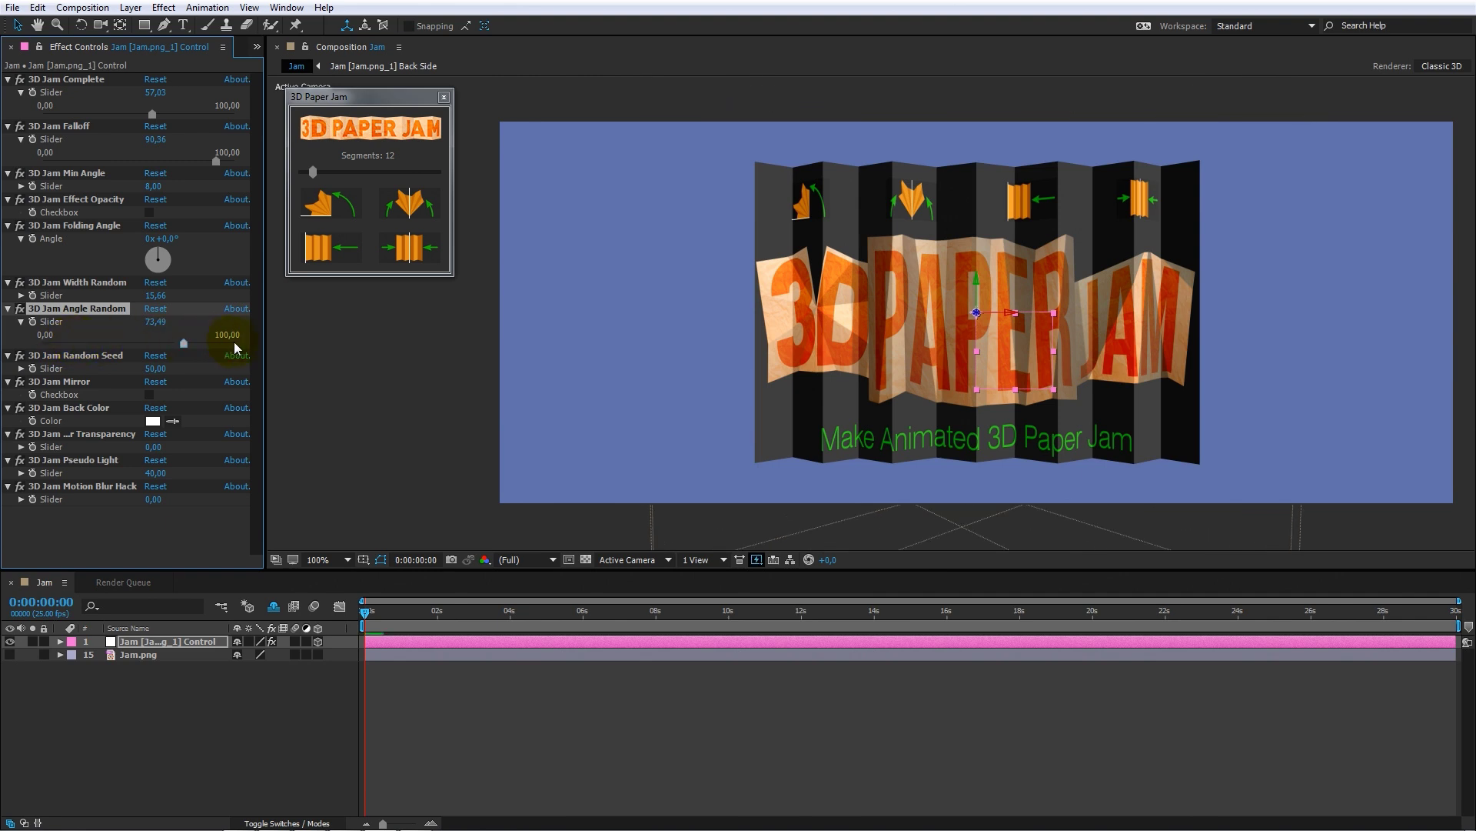
{"action": "left_click_drag", "start_coordinate": [188, 321], "coordinate": [363, 317]}
{"action": "mouse_move", "coordinate": [154, 113]}
{"action": "left_mouse_down"}
{"action": "mouse_move", "coordinate": [198, 114]}
{"action": "mouse_move", "coordinate": [136, 114]}
{"action": "left_mouse_up"}
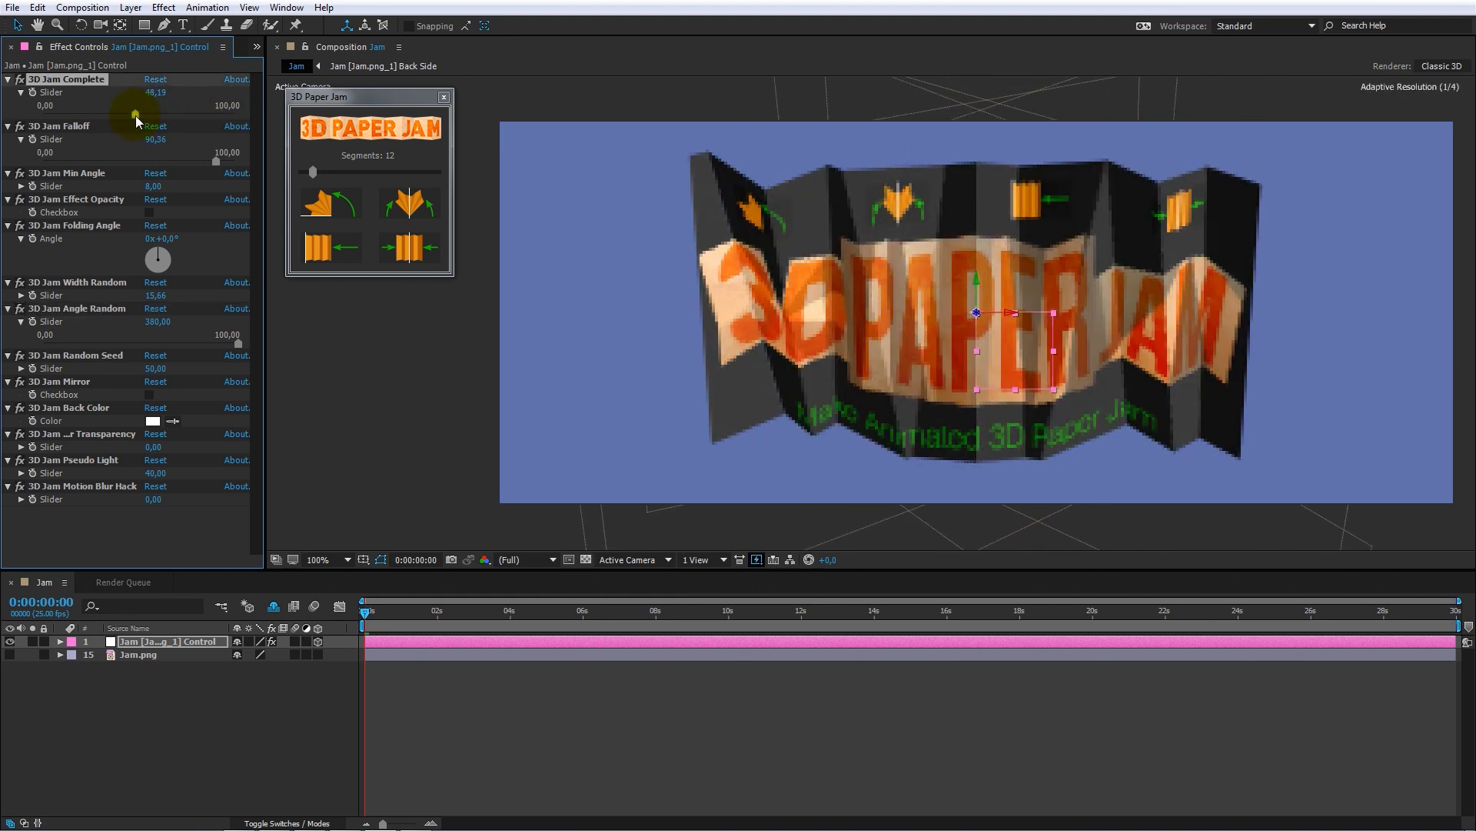
{"action": "left_click_drag", "start_coordinate": [170, 329], "coordinate": [325, 316]}
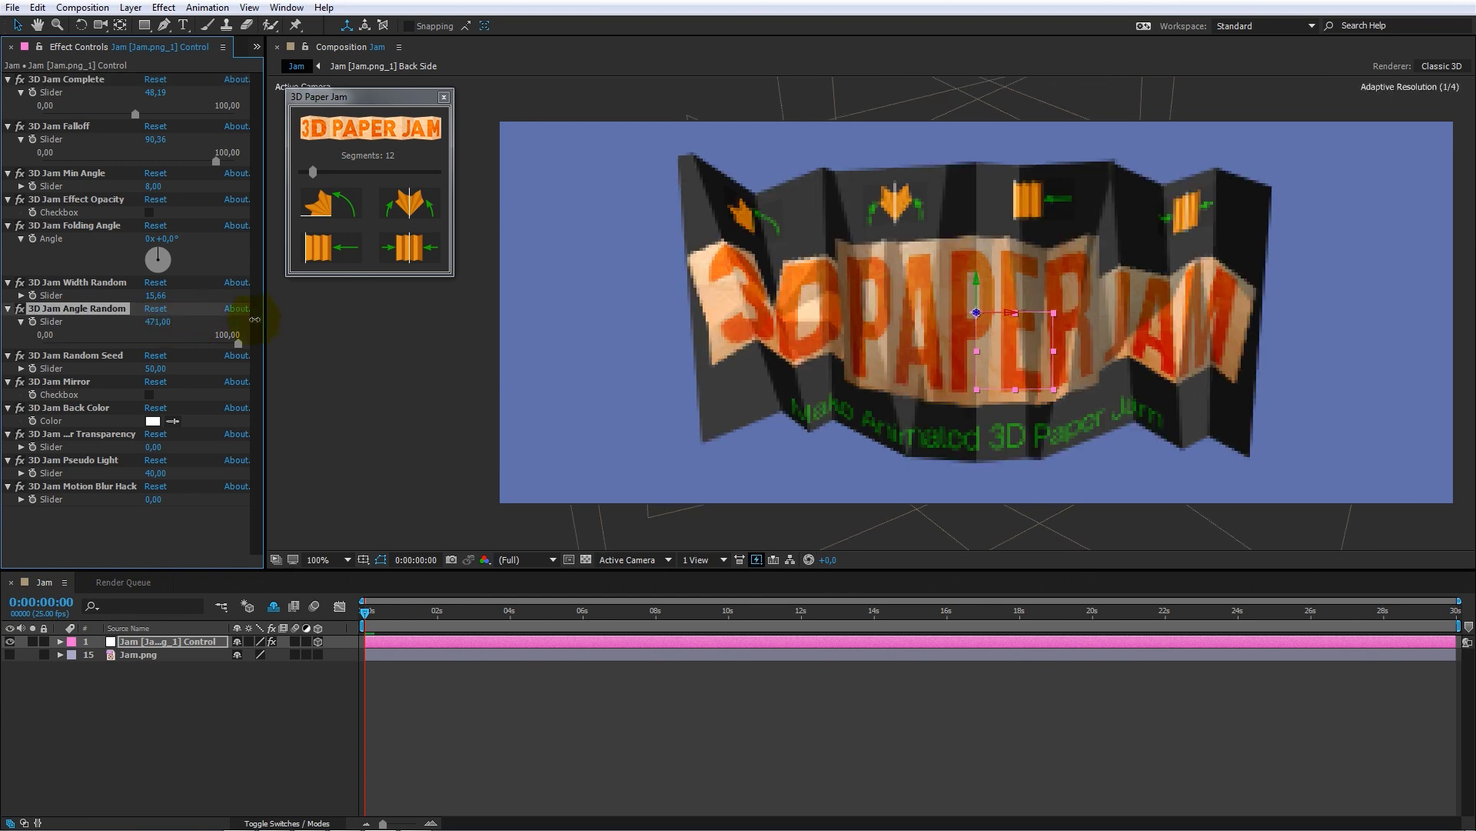
{"action": "left_click_drag", "start_coordinate": [438, 312], "coordinate": [440, 319]}
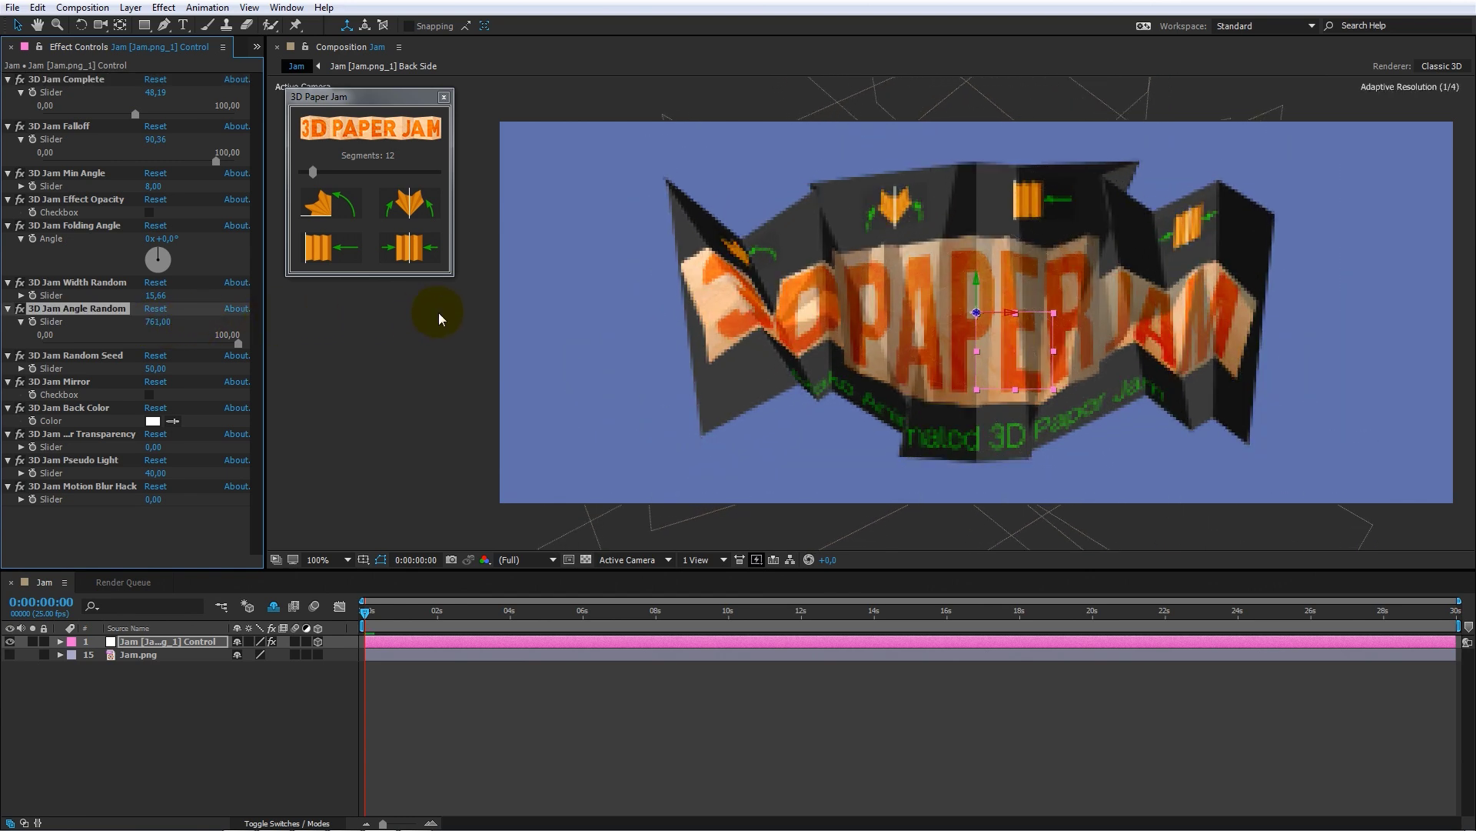
{"action": "left_click_drag", "start_coordinate": [147, 114], "coordinate": [127, 112]}
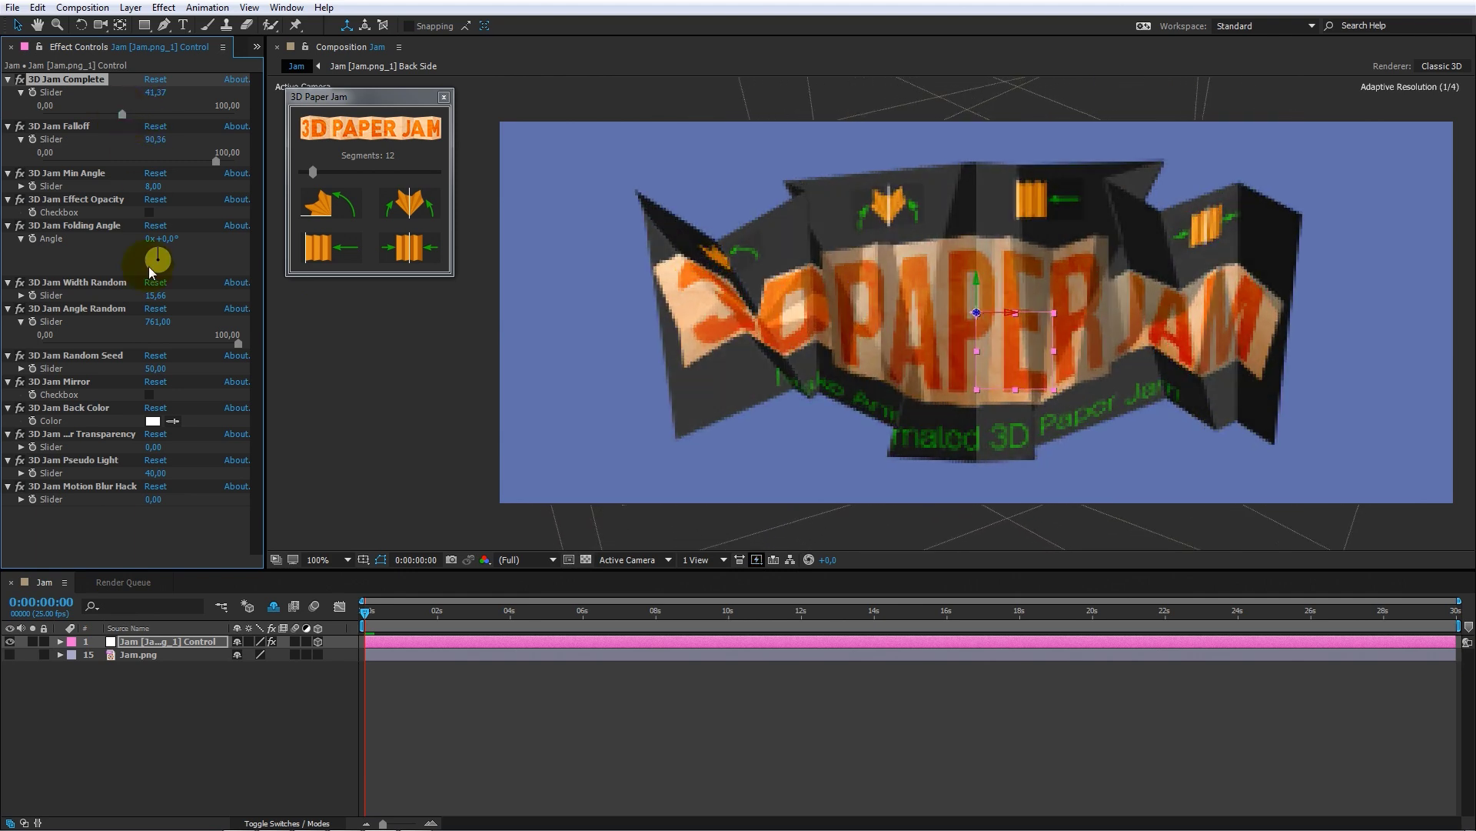
{"action": "left_click", "coordinate": [151, 344]}
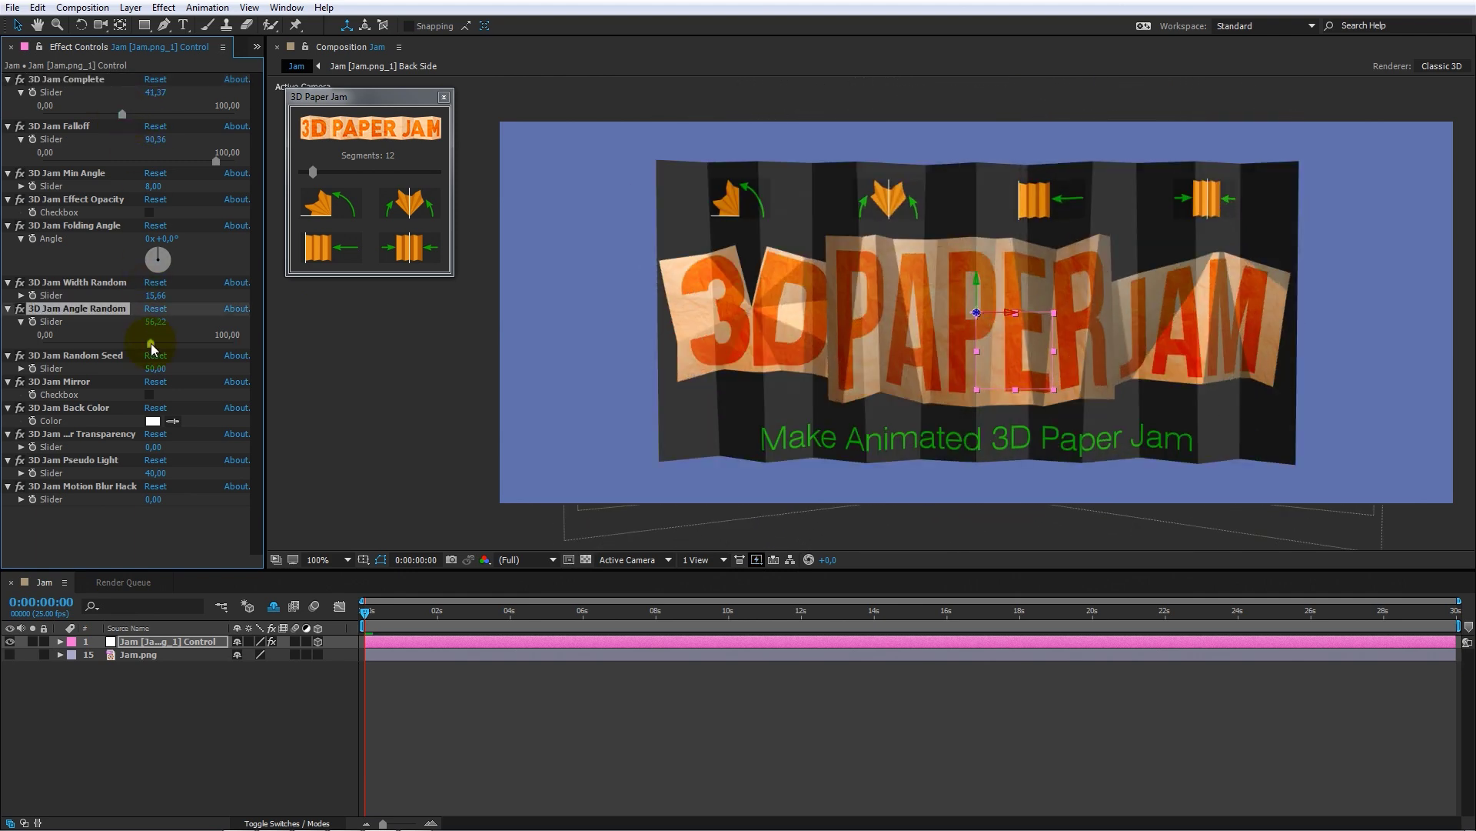
{"action": "left_click", "coordinate": [22, 324]}
Step: Set Random Seed to 37,35 and Angle Random to 50, toggle Mirror, and raise Complete to 53,82
{"action": "left_click", "coordinate": [21, 347]}
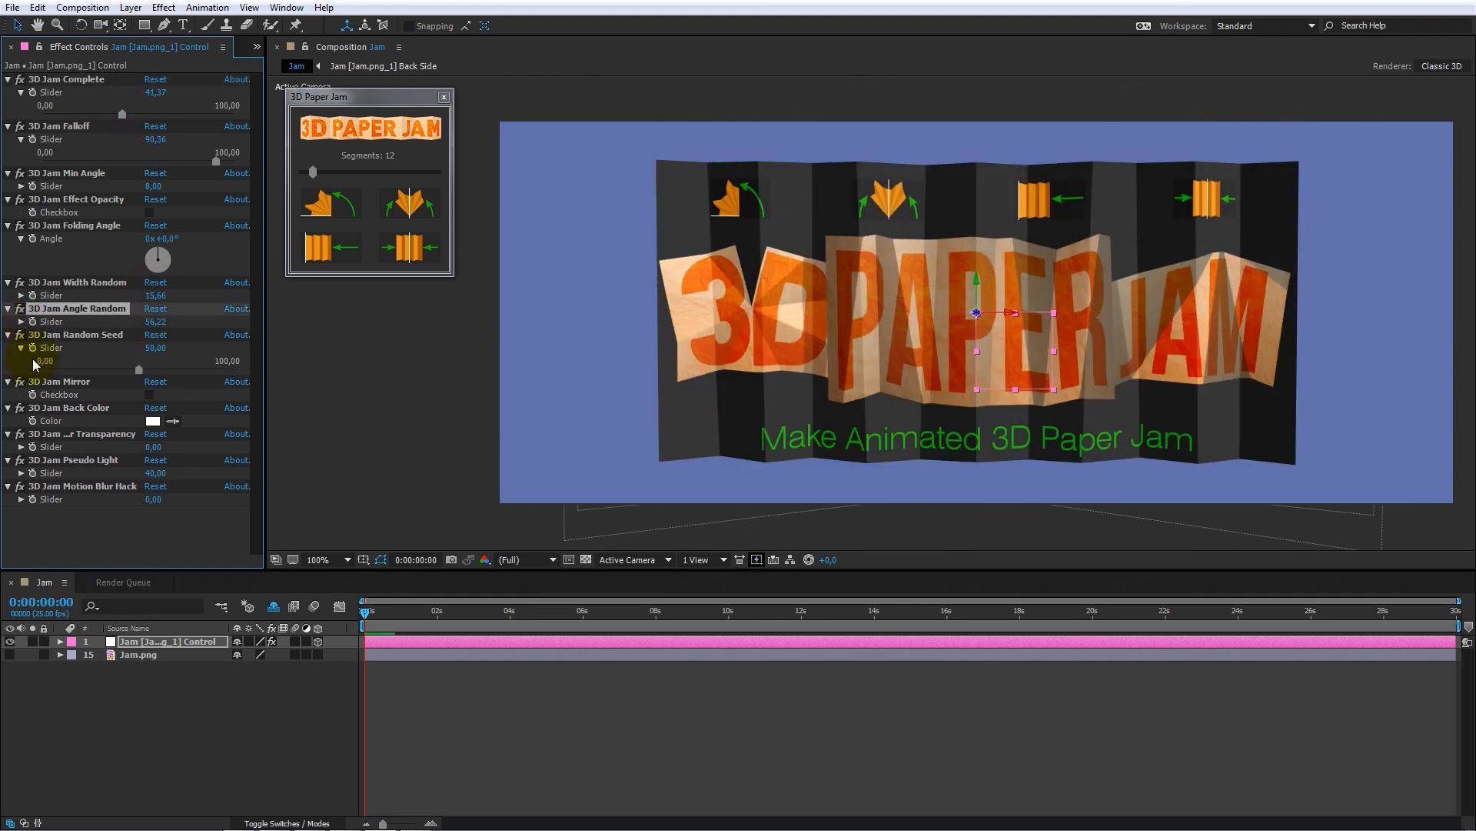
{"action": "left_click", "coordinate": [103, 367]}
{"action": "left_click_drag", "start_coordinate": [140, 369], "coordinate": [163, 367]}
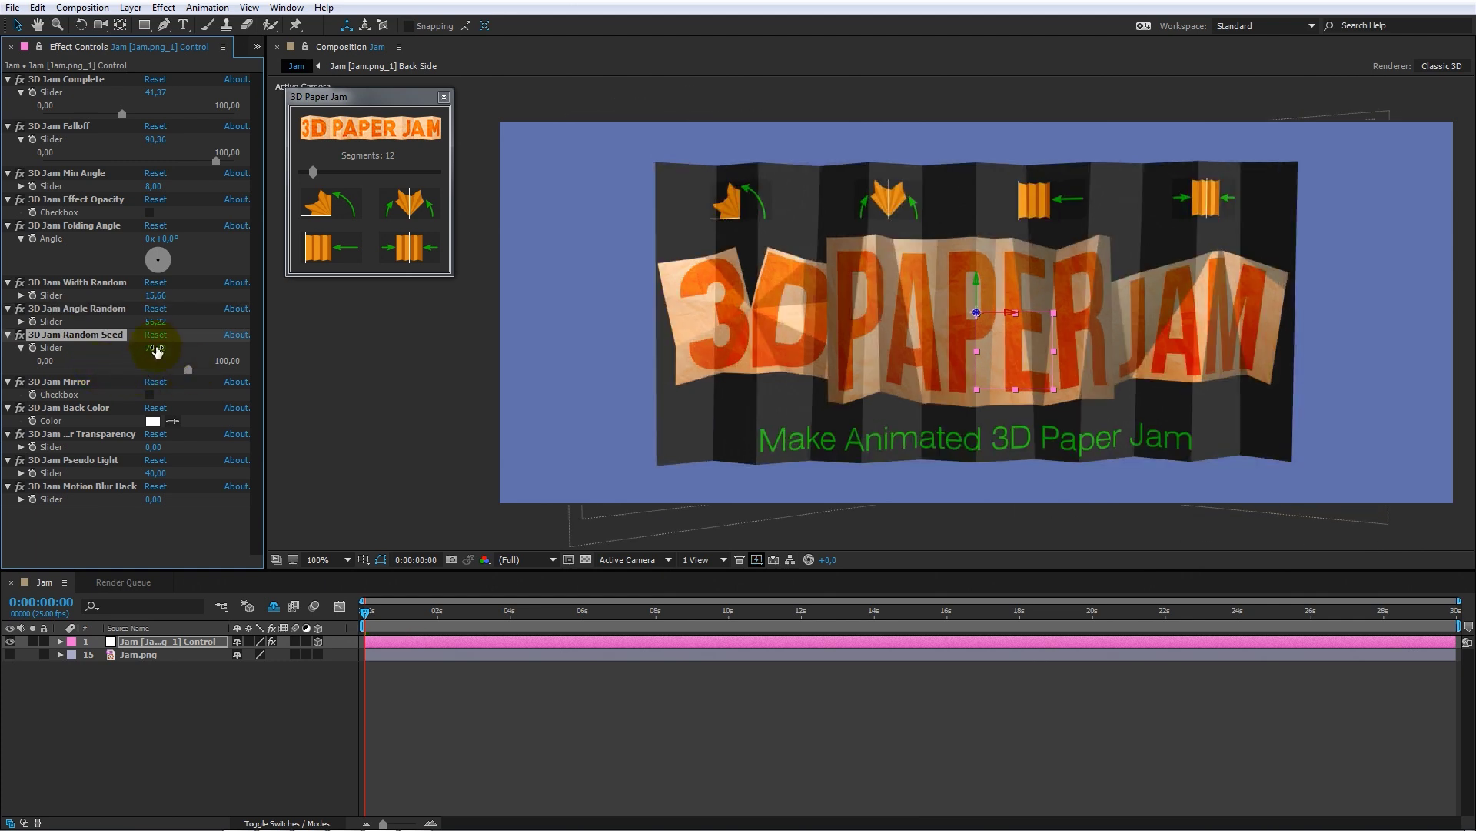
{"action": "mouse_move", "coordinate": [155, 322]}
{"action": "left_mouse_down"}
{"action": "mouse_move", "coordinate": [238, 321]}
{"action": "mouse_move", "coordinate": [250, 355]}
{"action": "left_mouse_up"}
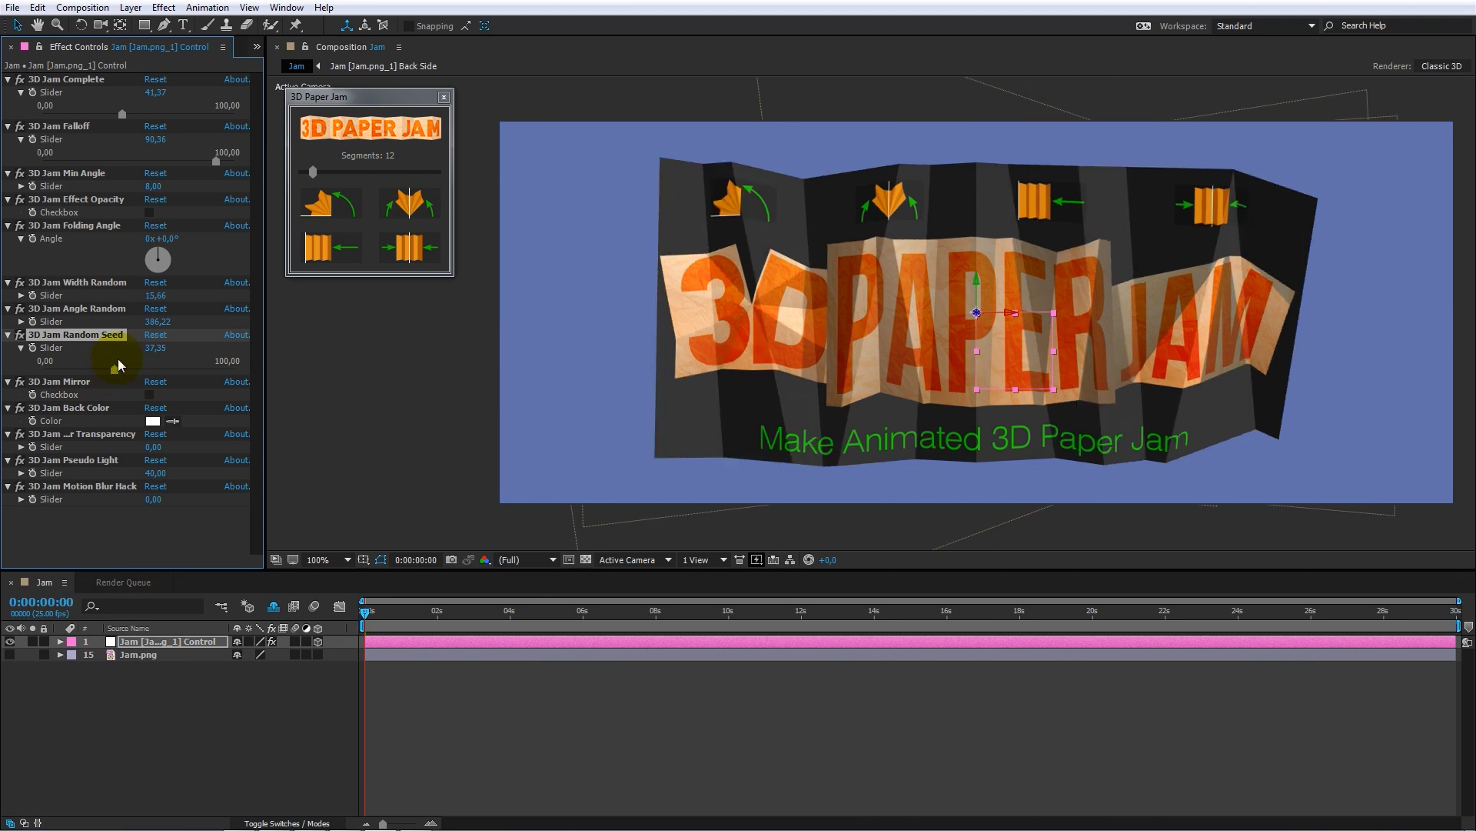
{"action": "left_click", "coordinate": [153, 321]}
{"action": "type", "text": "50"}
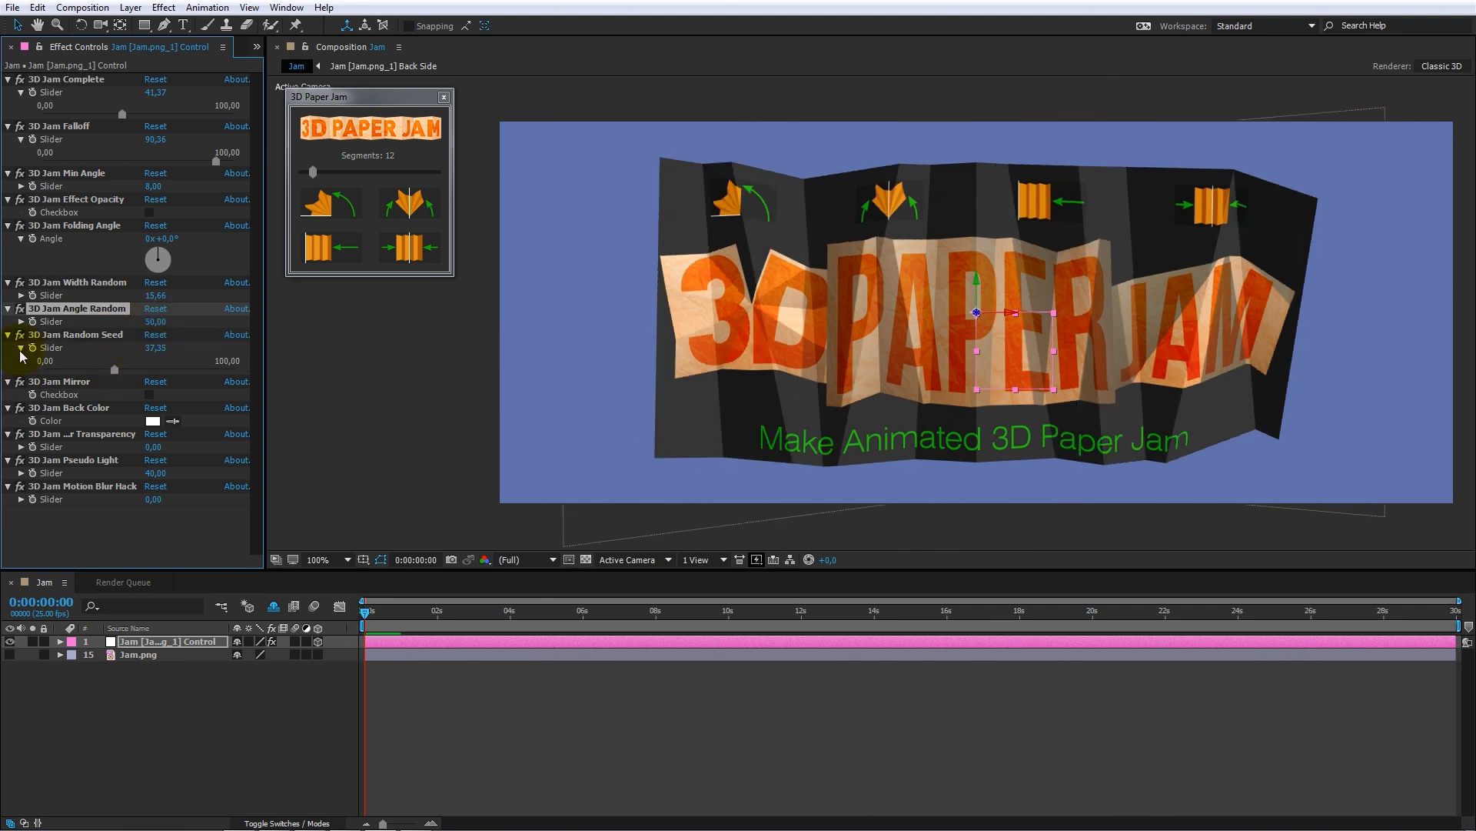
{"action": "left_click", "coordinate": [150, 394]}
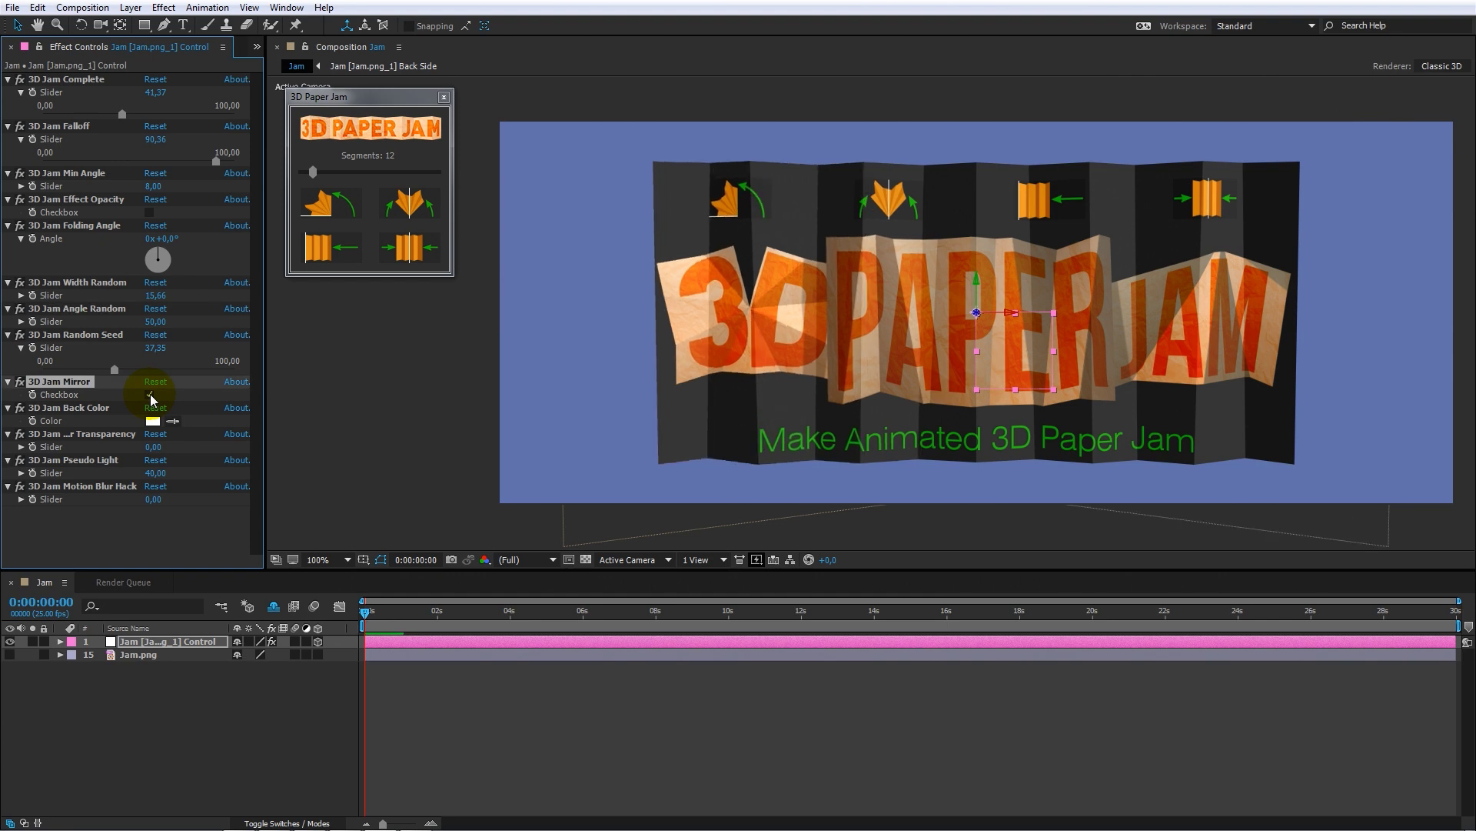
{"action": "left_click_drag", "start_coordinate": [143, 115], "coordinate": [146, 113]}
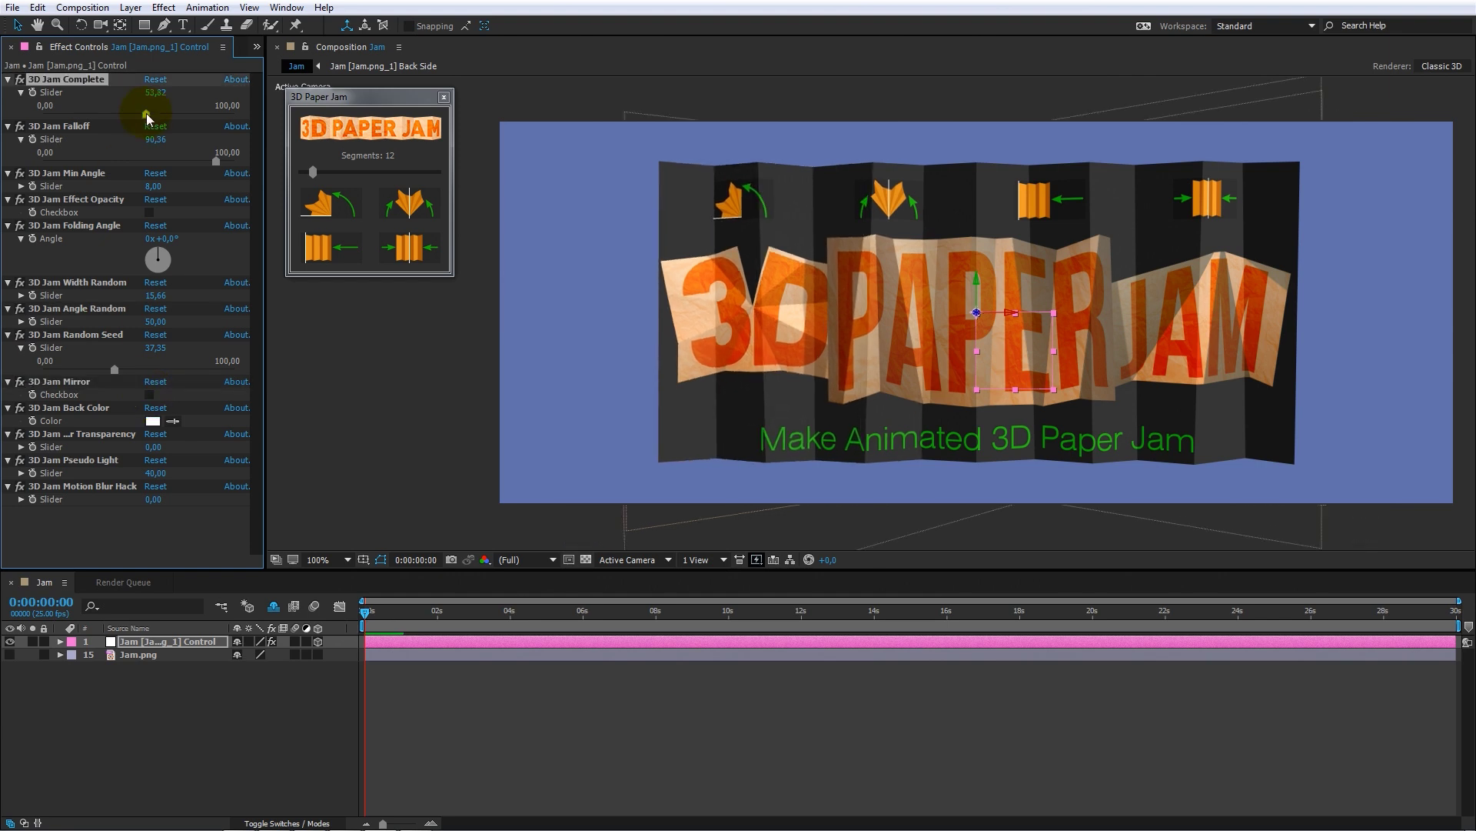
{"action": "left_click", "coordinate": [394, 202]}
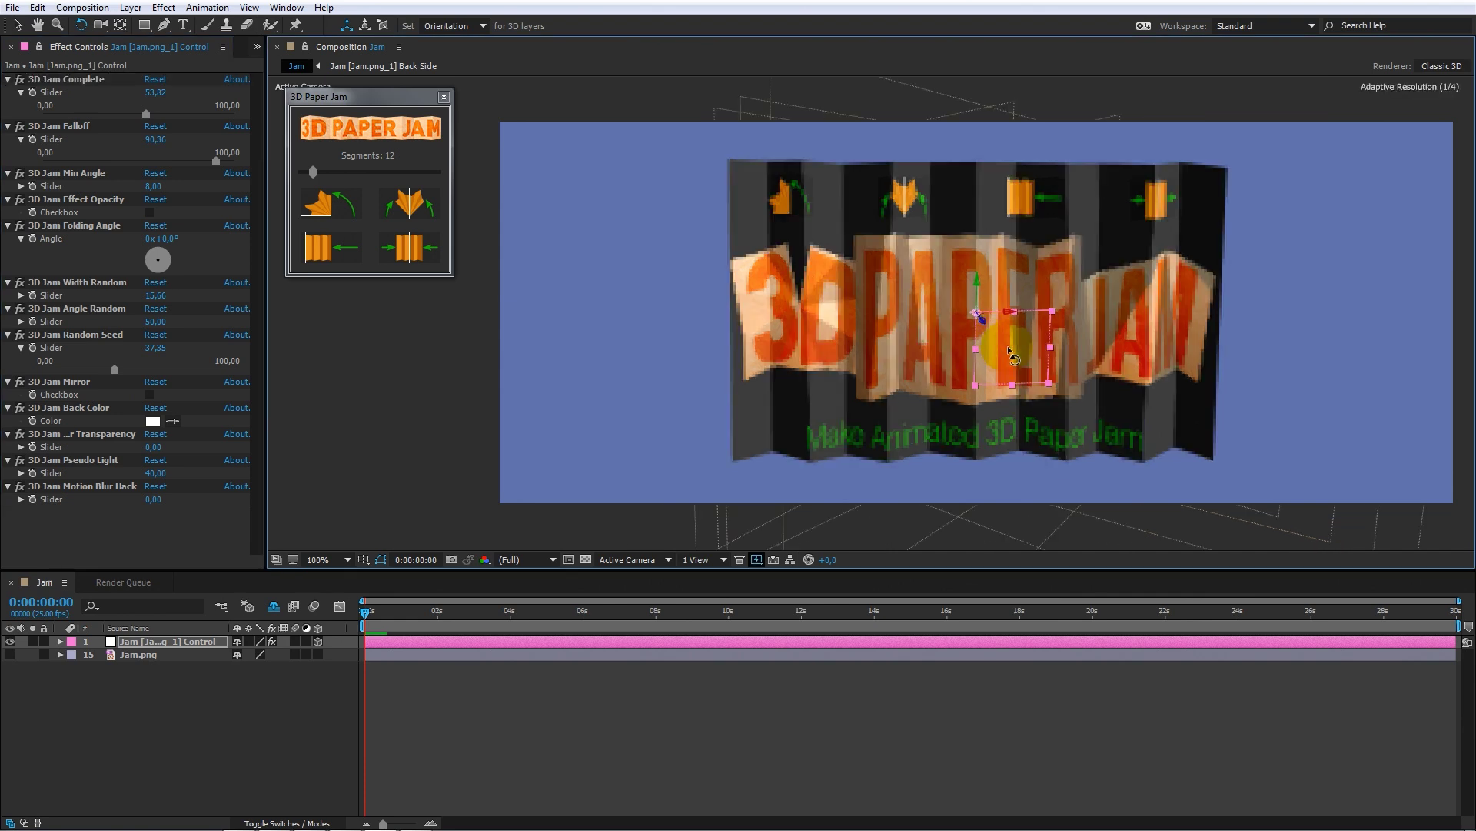
Step: Orbit to the paper's back and change the 3D Jam Back Color to peach FF885E
{"action": "mouse_move", "coordinate": [998, 339]}
{"action": "left_mouse_down"}
{"action": "mouse_move", "coordinate": [1048, 379]}
{"action": "mouse_move", "coordinate": [1017, 361]}
{"action": "left_mouse_up"}
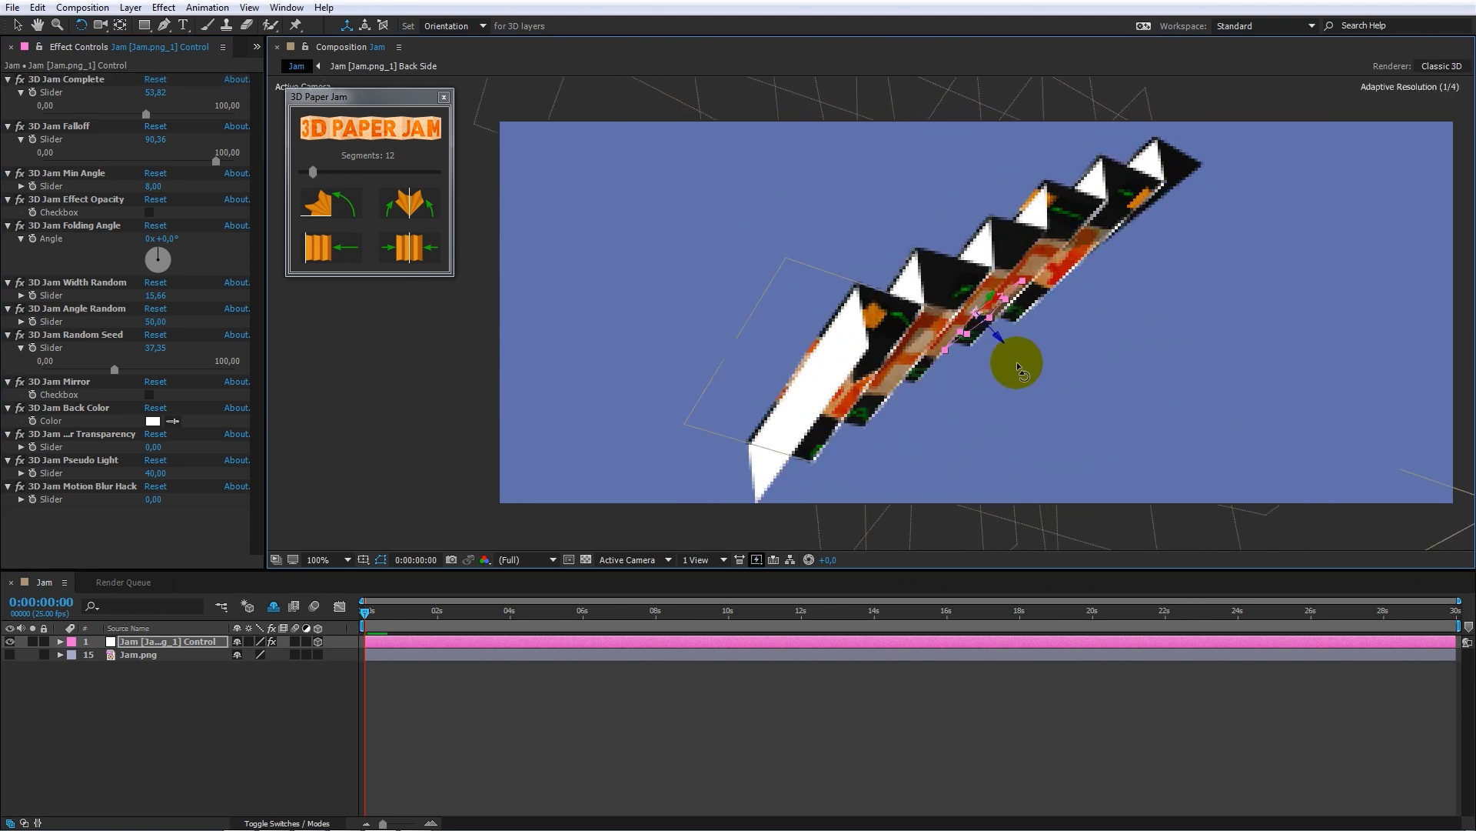
{"action": "left_click", "coordinate": [236, 467]}
{"action": "left_click", "coordinate": [153, 421]}
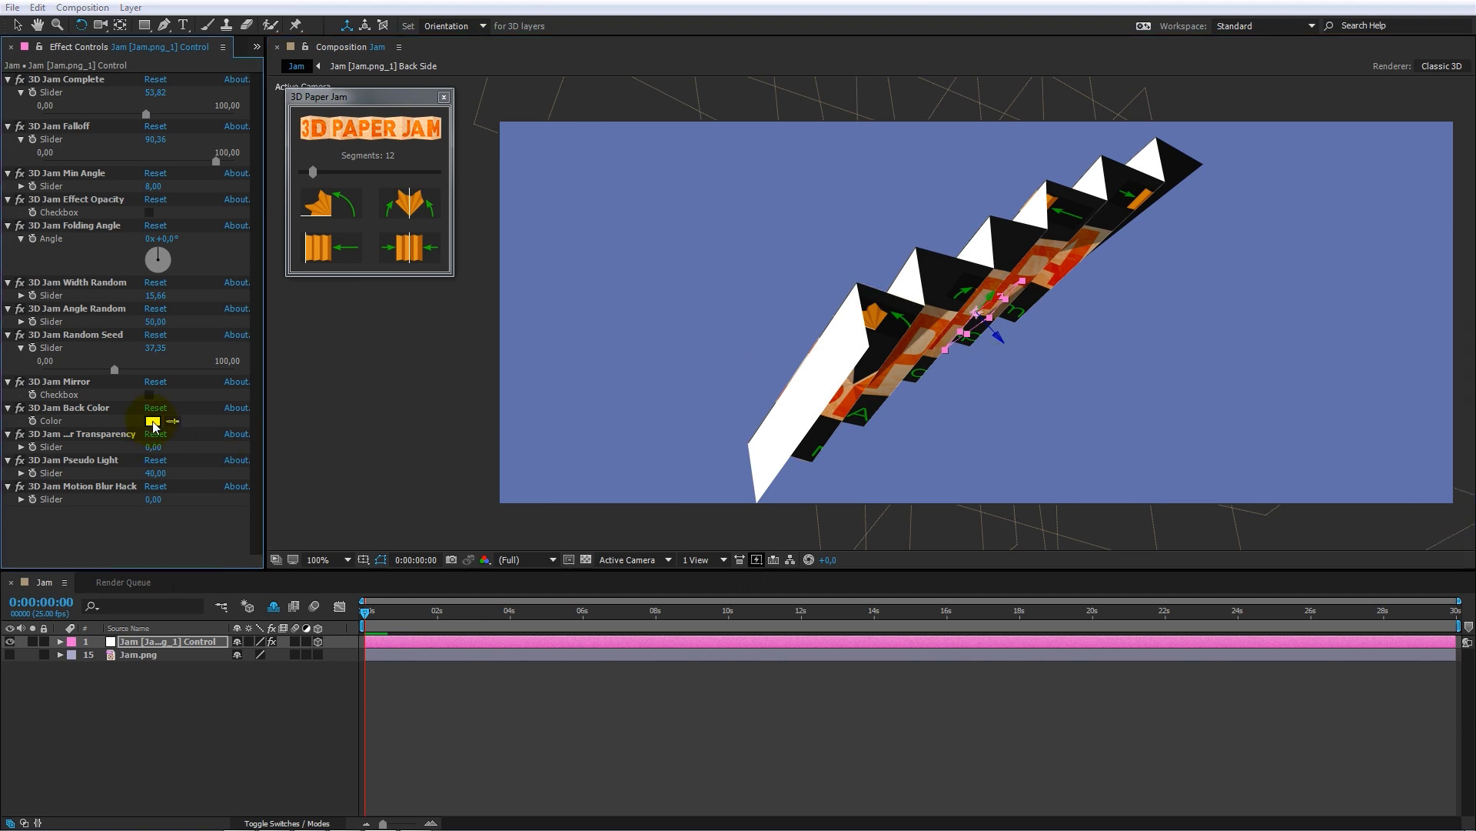
{"action": "left_click_drag", "start_coordinate": [586, 583], "coordinate": [549, 569]}
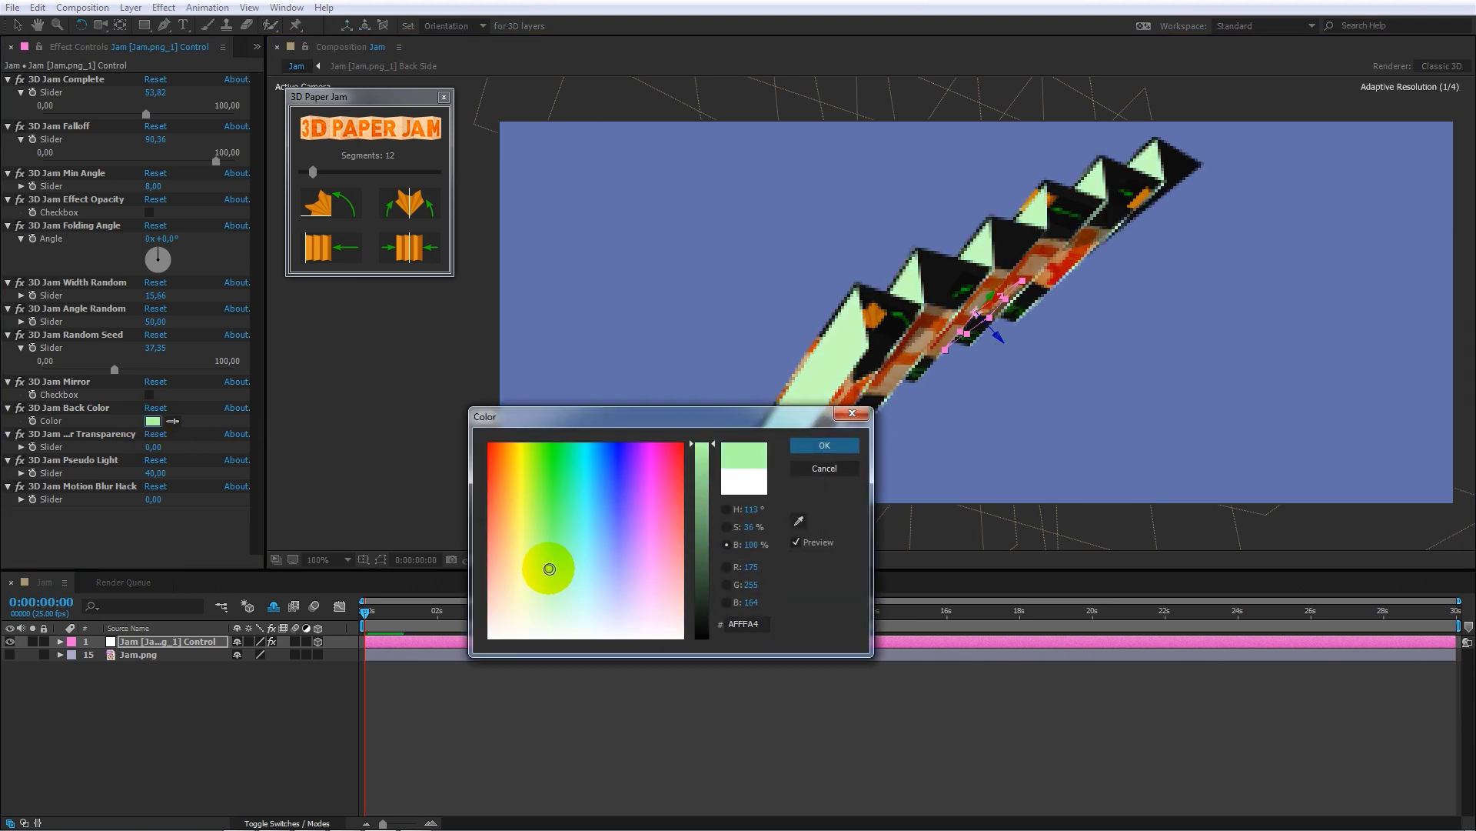
{"action": "left_click_drag", "start_coordinate": [666, 542], "coordinate": [643, 541]}
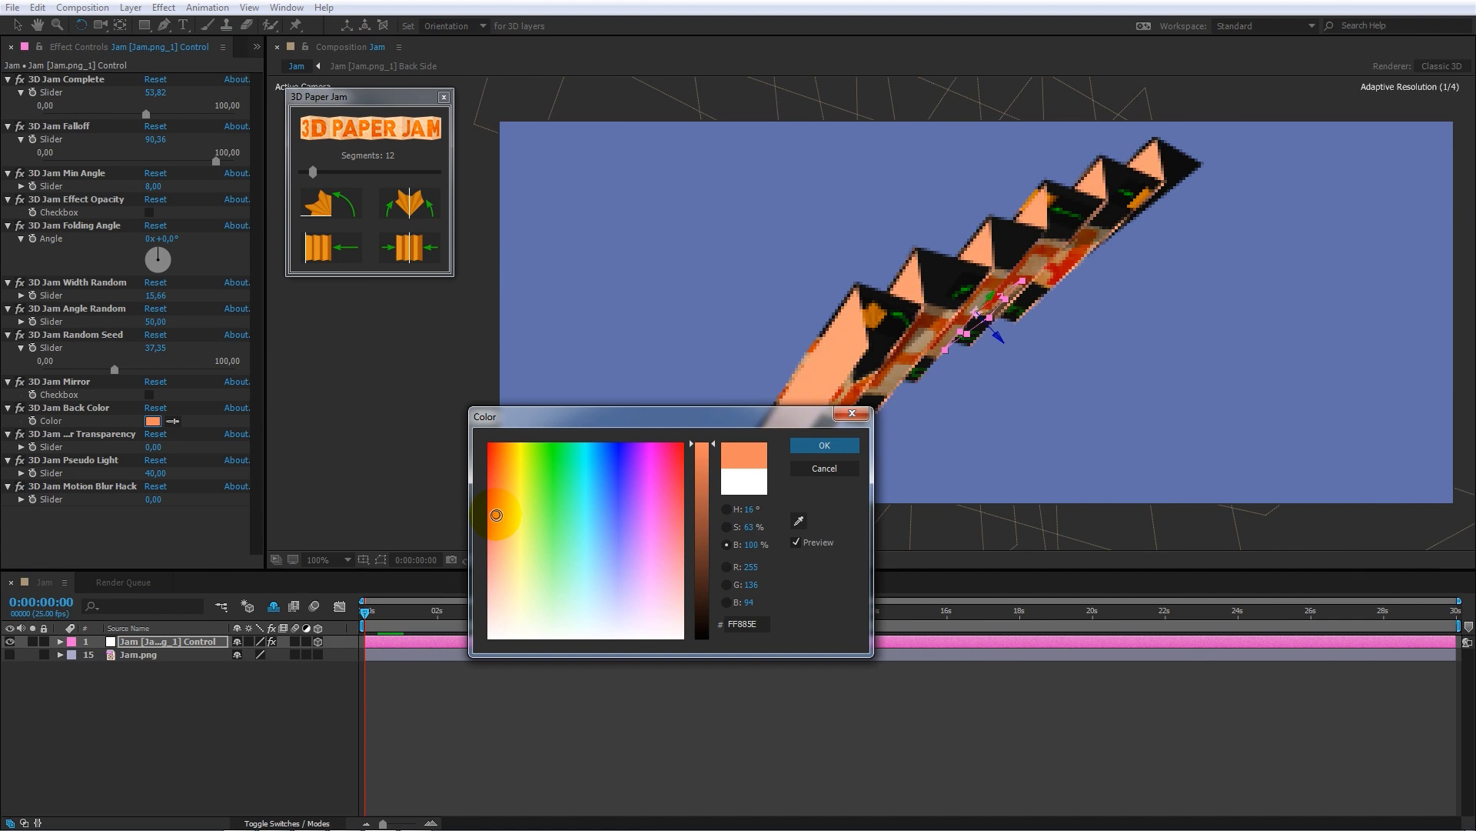
{"action": "left_click", "coordinate": [824, 448]}
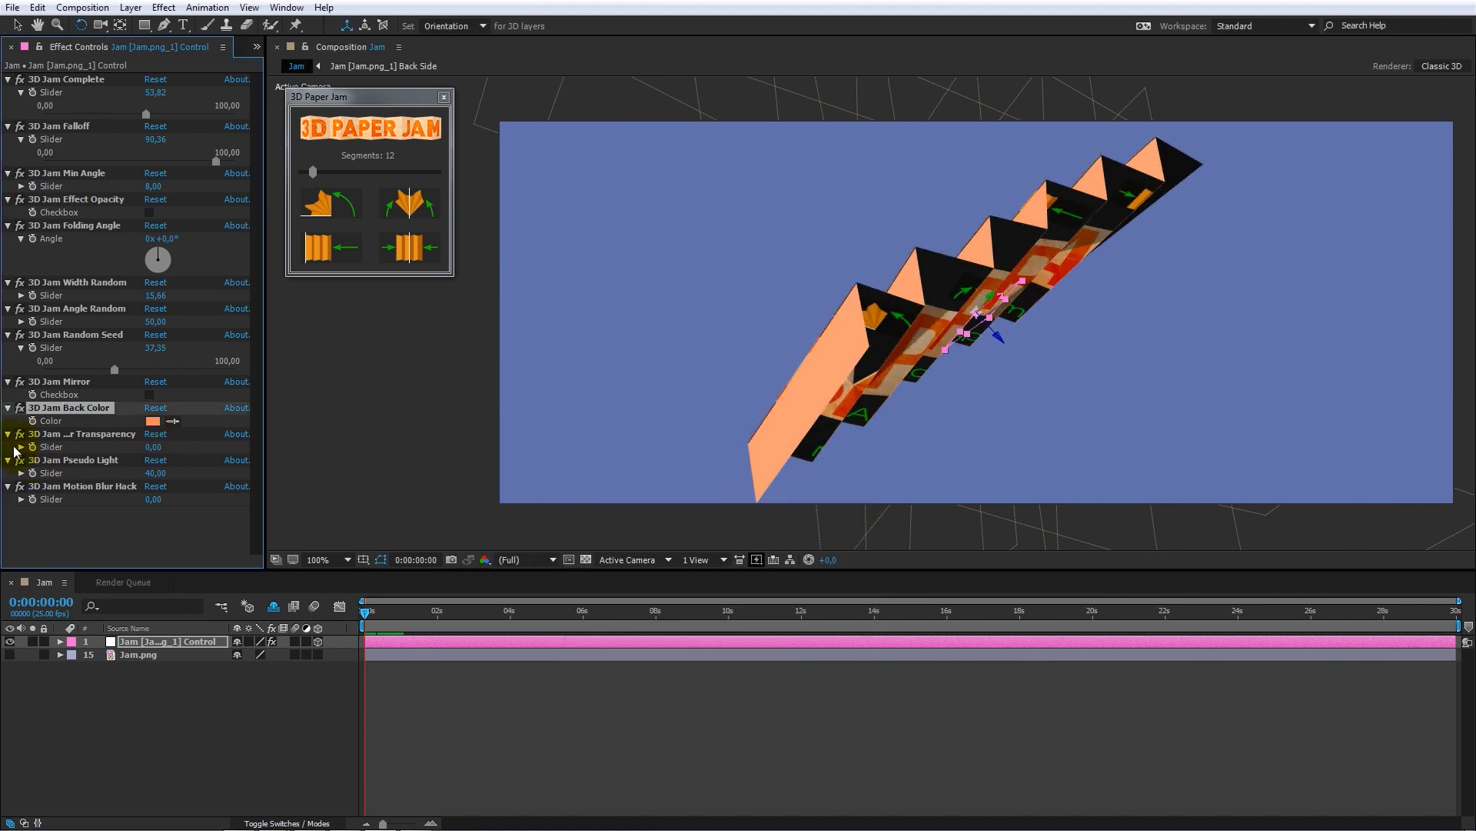
{"action": "left_click", "coordinate": [123, 468]}
Step: Test Back Side Transparency at 100, set Complete to 60,24, then return transparency to 0
{"action": "left_click_drag", "start_coordinate": [184, 467], "coordinate": [265, 467]}
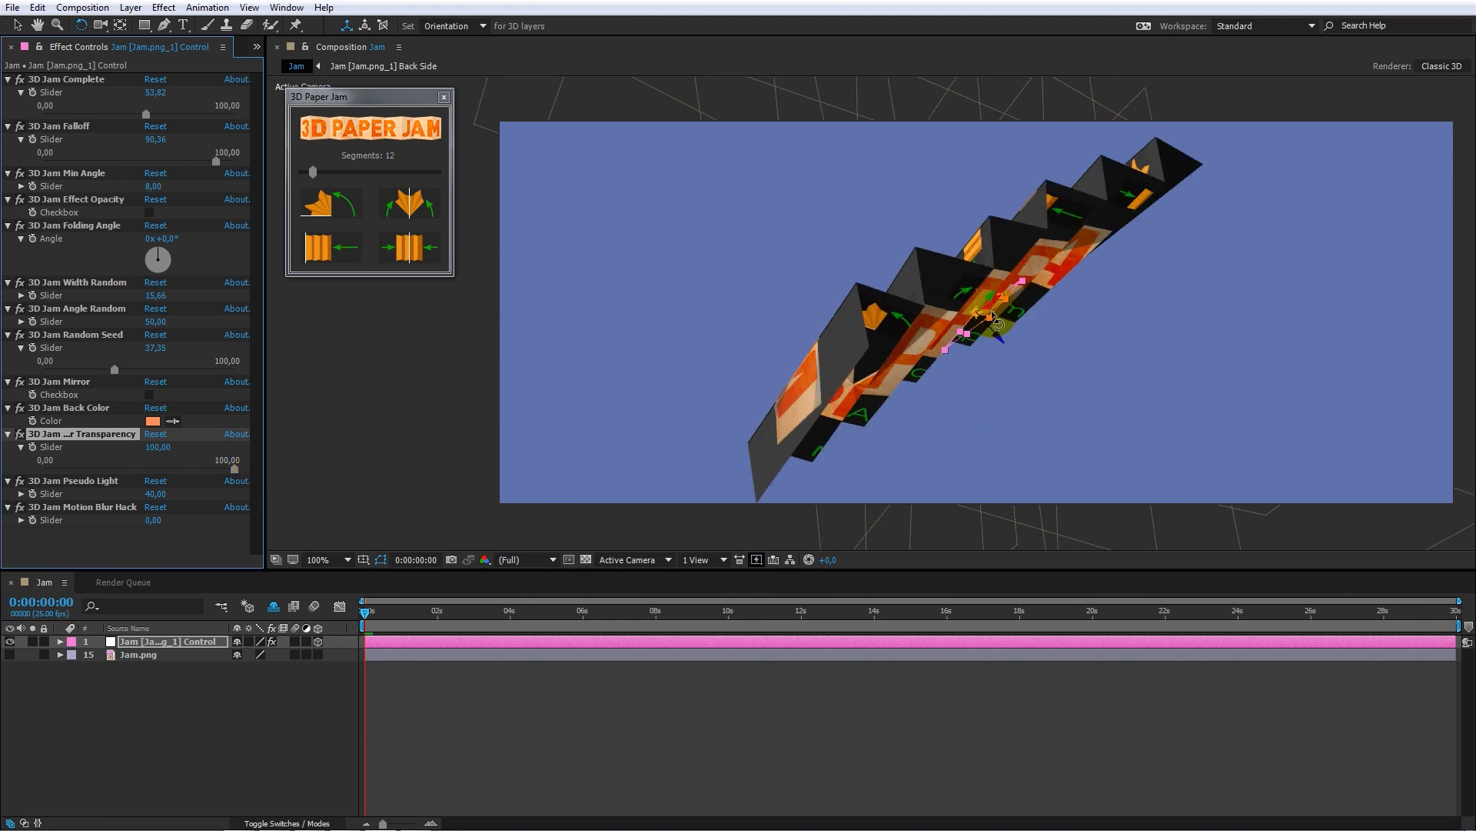
{"action": "mouse_move", "coordinate": [908, 419]}
{"action": "left_mouse_down"}
{"action": "mouse_move", "coordinate": [1088, 353]}
{"action": "mouse_move", "coordinate": [903, 291]}
{"action": "mouse_move", "coordinate": [847, 357]}
{"action": "left_mouse_up"}
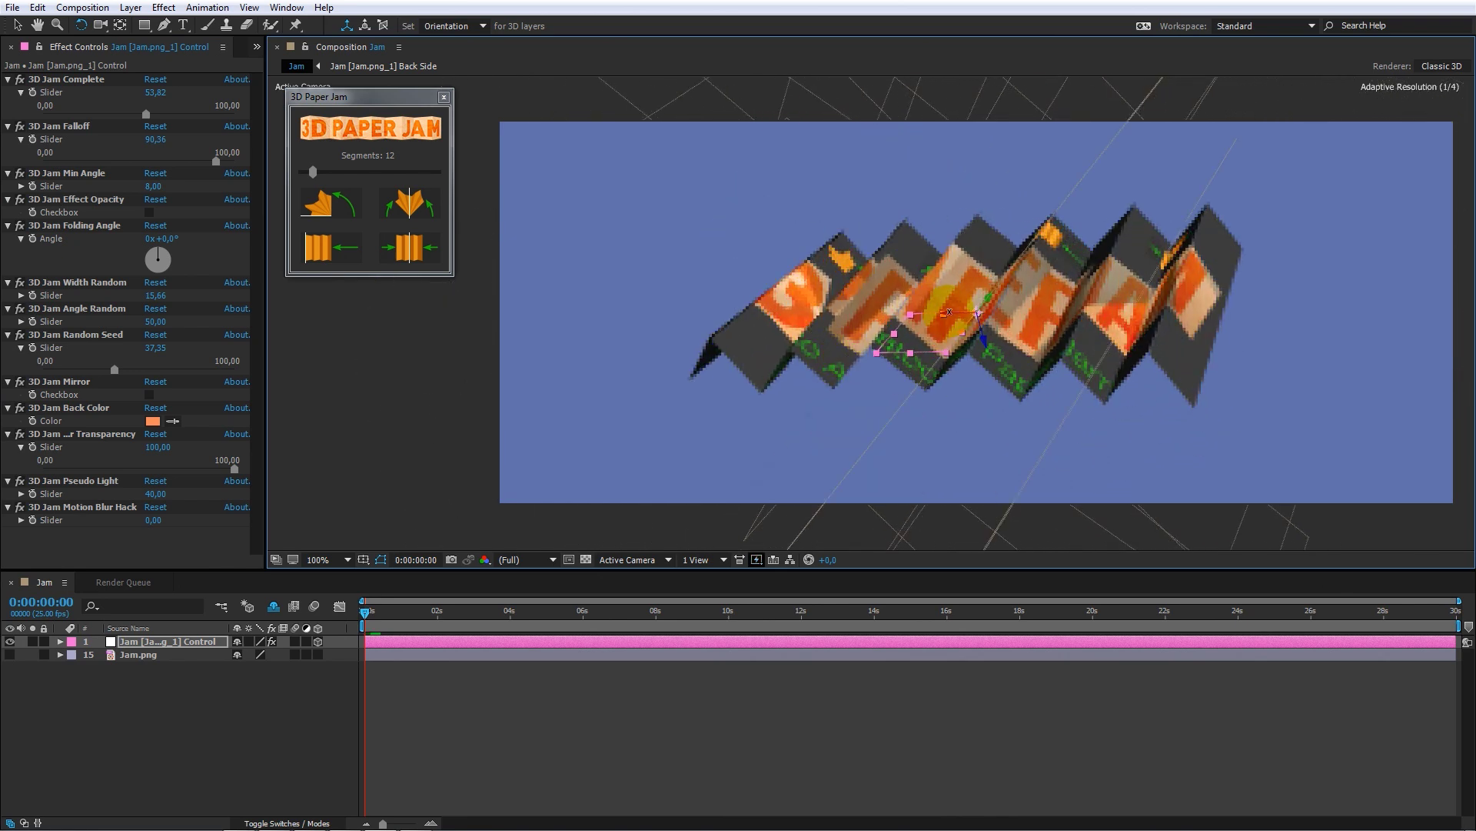
{"action": "left_click_drag", "start_coordinate": [945, 315], "coordinate": [984, 344]}
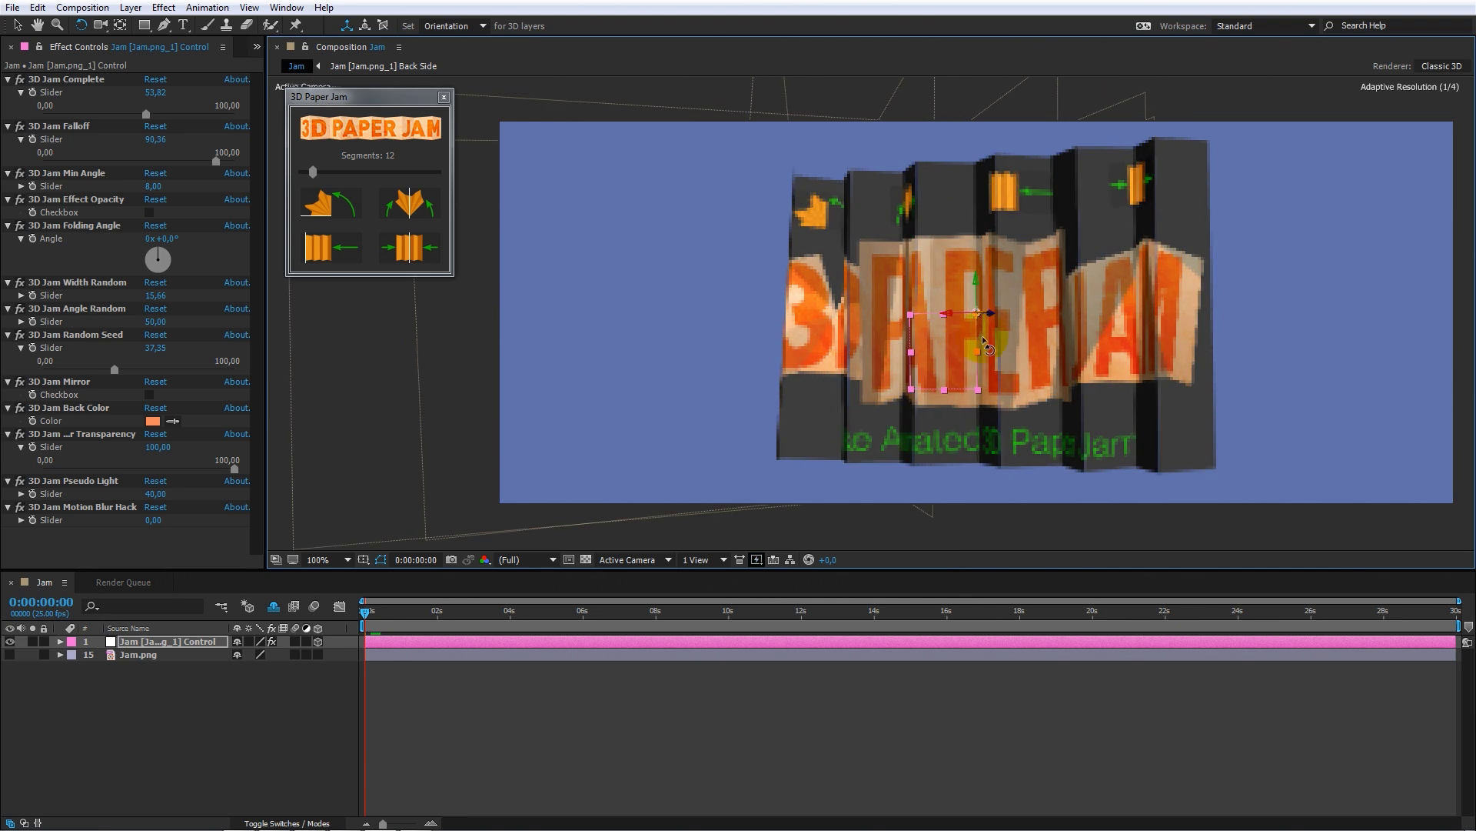
{"action": "left_click_drag", "start_coordinate": [984, 344], "coordinate": [953, 338]}
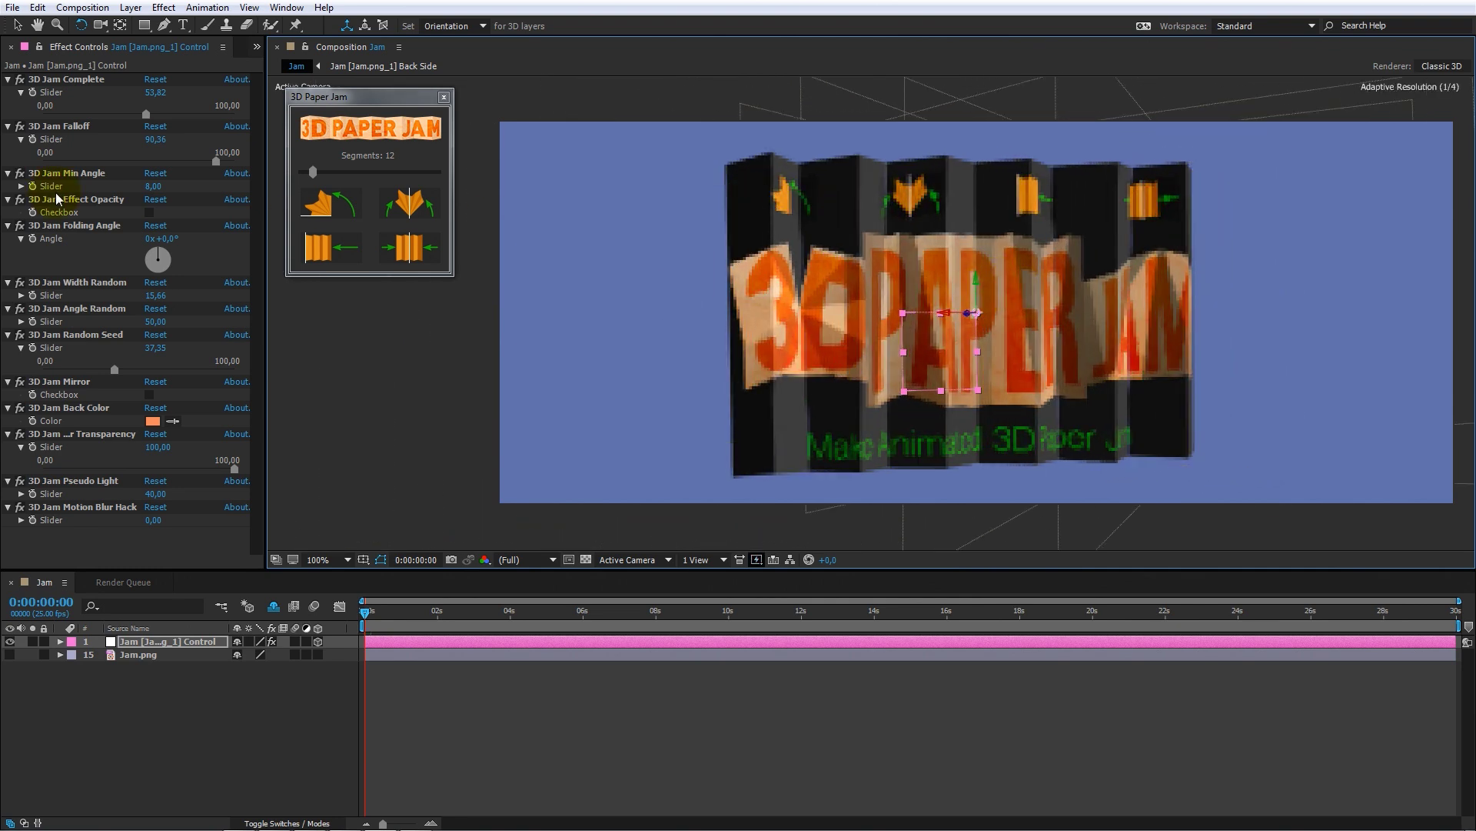
{"action": "left_click_drag", "start_coordinate": [147, 114], "coordinate": [162, 114]}
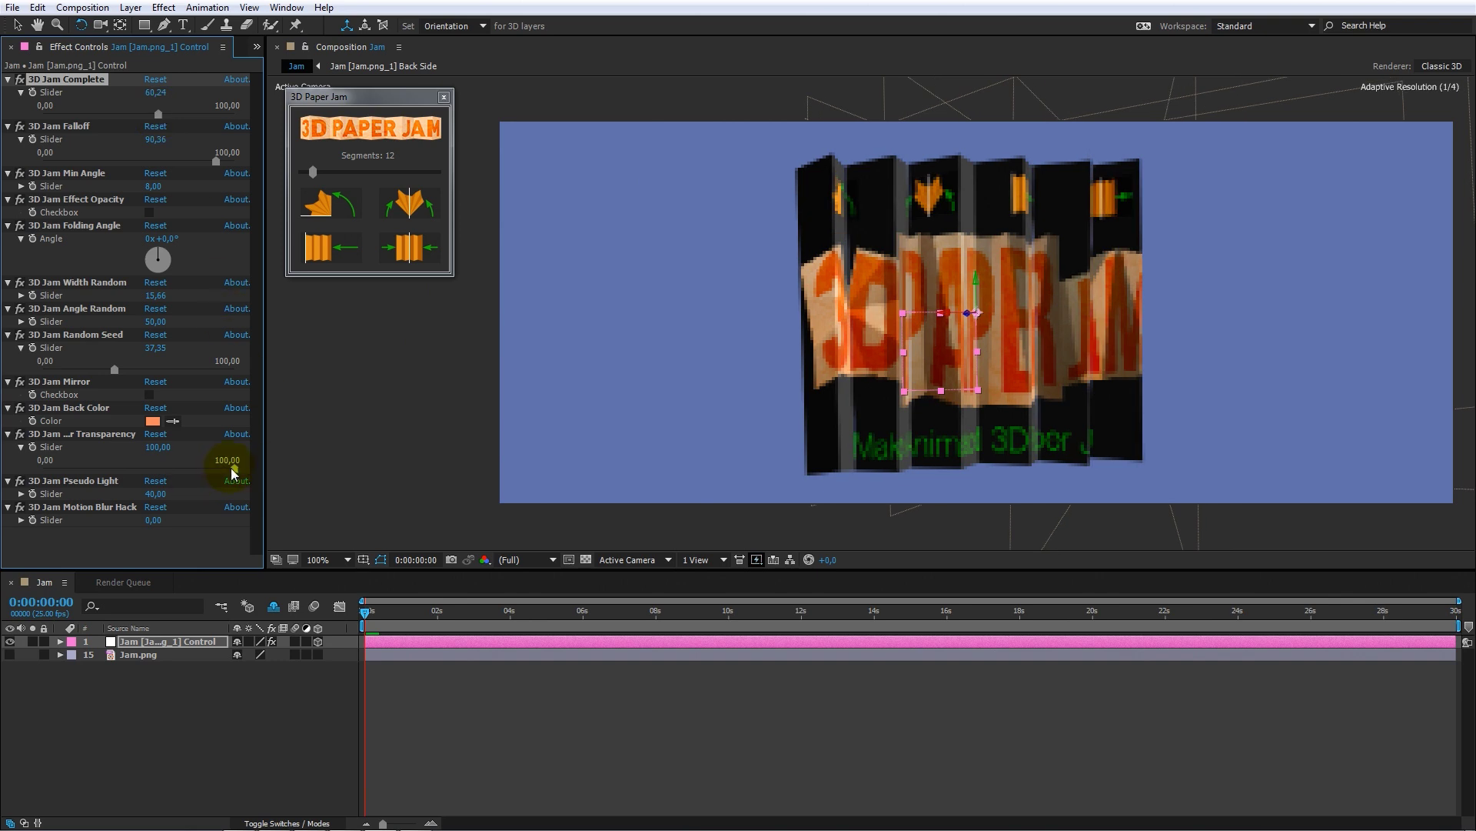
{"action": "left_click_drag", "start_coordinate": [233, 469], "coordinate": [28, 471]}
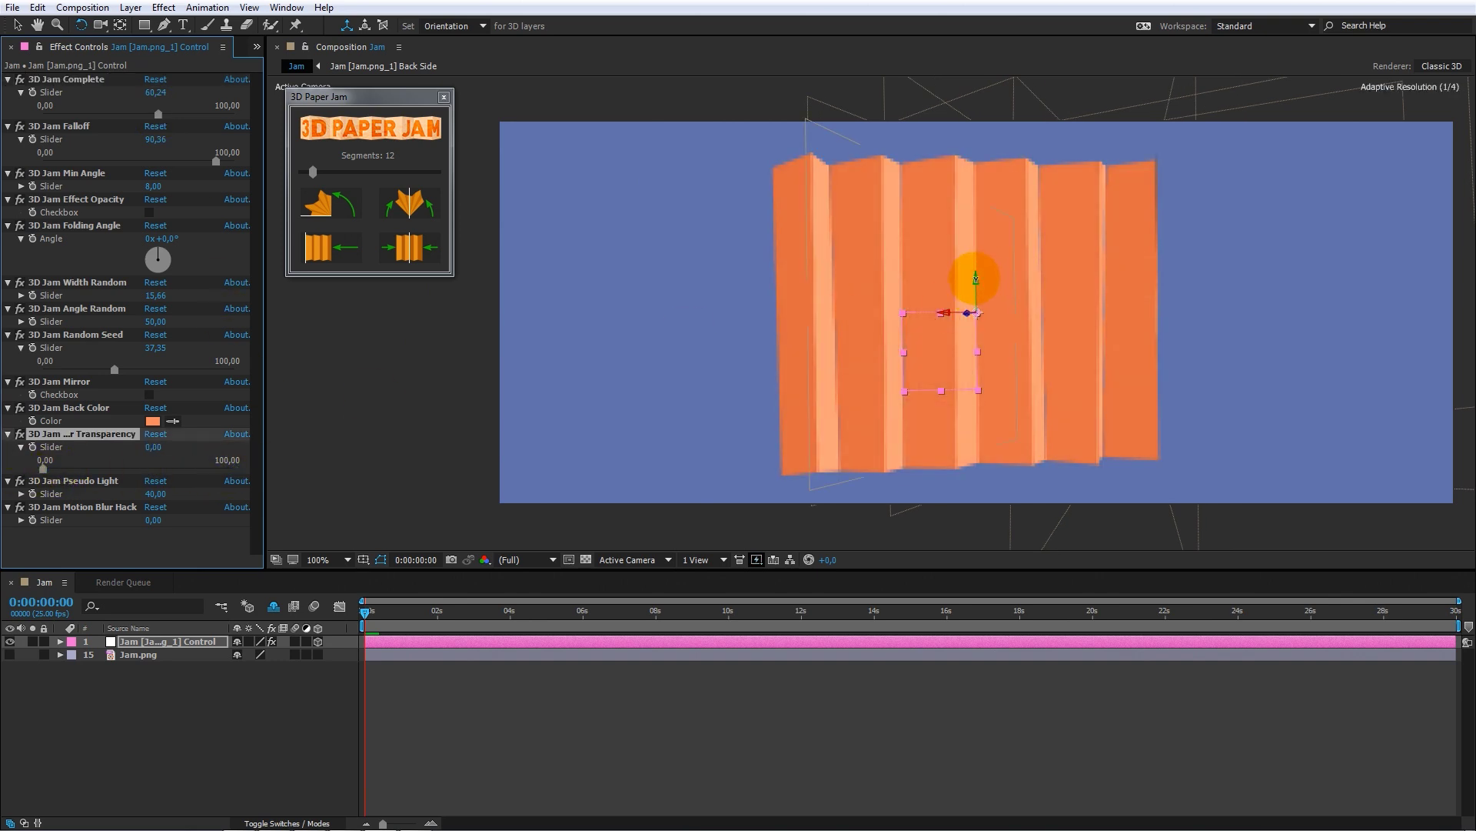
{"action": "left_click_drag", "start_coordinate": [976, 278], "coordinate": [1093, 277]}
{"action": "left_click_drag", "start_coordinate": [1148, 276], "coordinate": [1076, 323]}
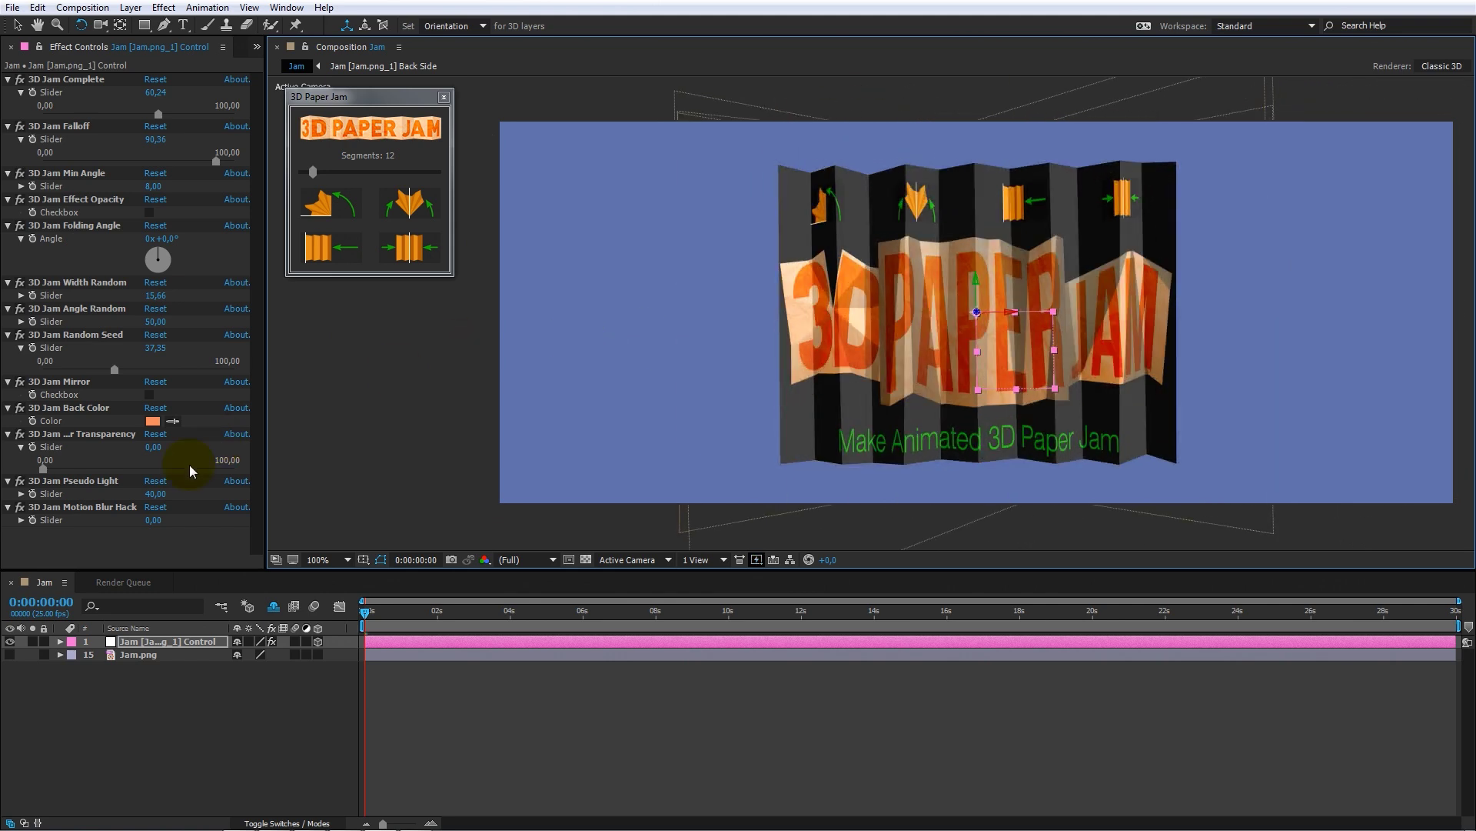
Step: Drop Pseudo Light to 0, set Complete to 57,83, then raise Pseudo Light to about 26,32
{"action": "left_click", "coordinate": [22, 446]}
{"action": "left_click", "coordinate": [22, 473]}
{"action": "left_click_drag", "start_coordinate": [114, 494], "coordinate": [4, 506]}
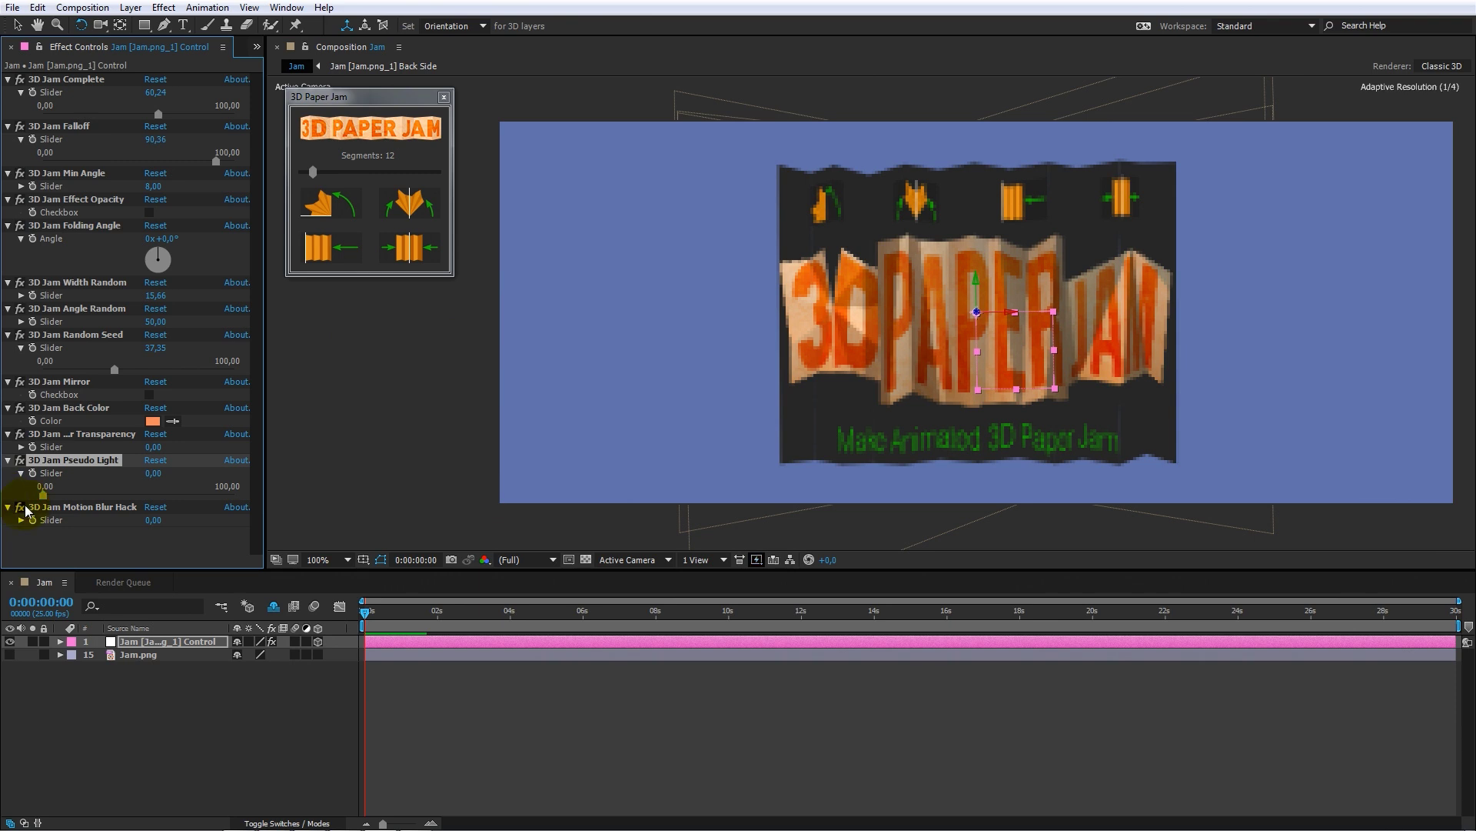
{"action": "left_click", "coordinate": [98, 116]}
{"action": "left_click_drag", "start_coordinate": [99, 116], "coordinate": [154, 115]}
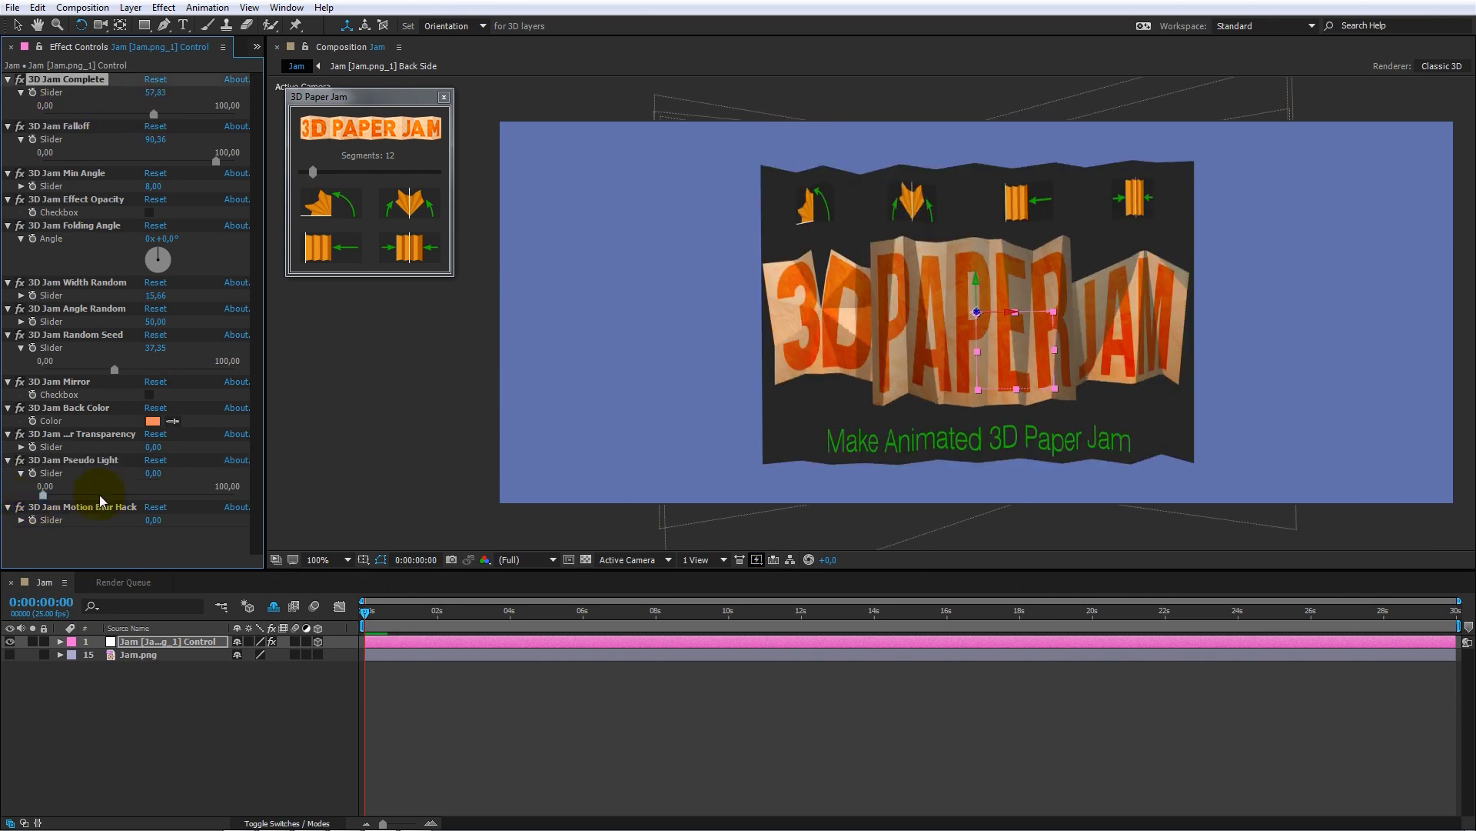
{"action": "left_click", "coordinate": [94, 494]}
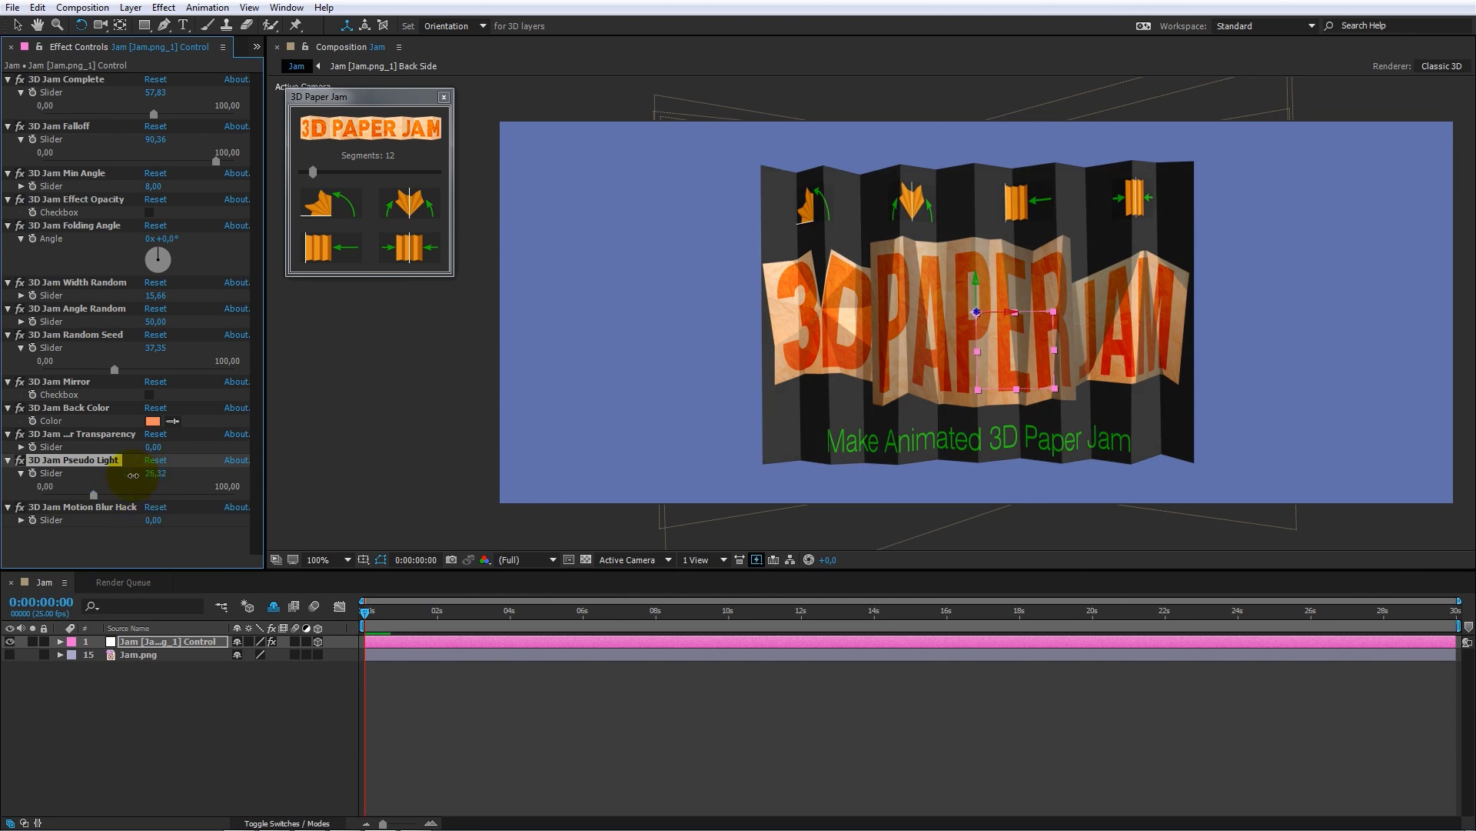